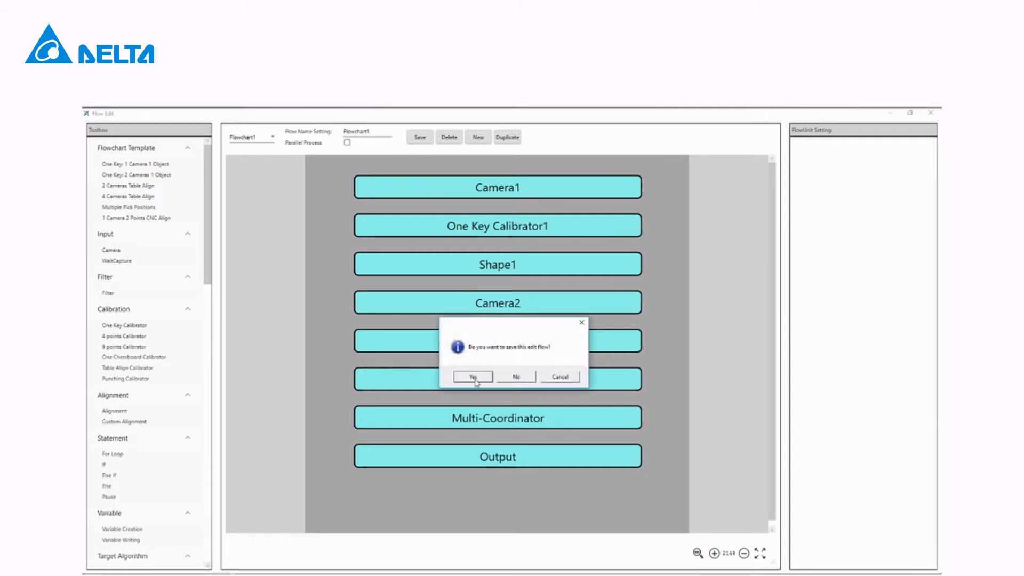
# - Save the edited flow and open the Camera1 unit's settings
pyautogui.click(476, 378)
pyautogui.click(517, 380)
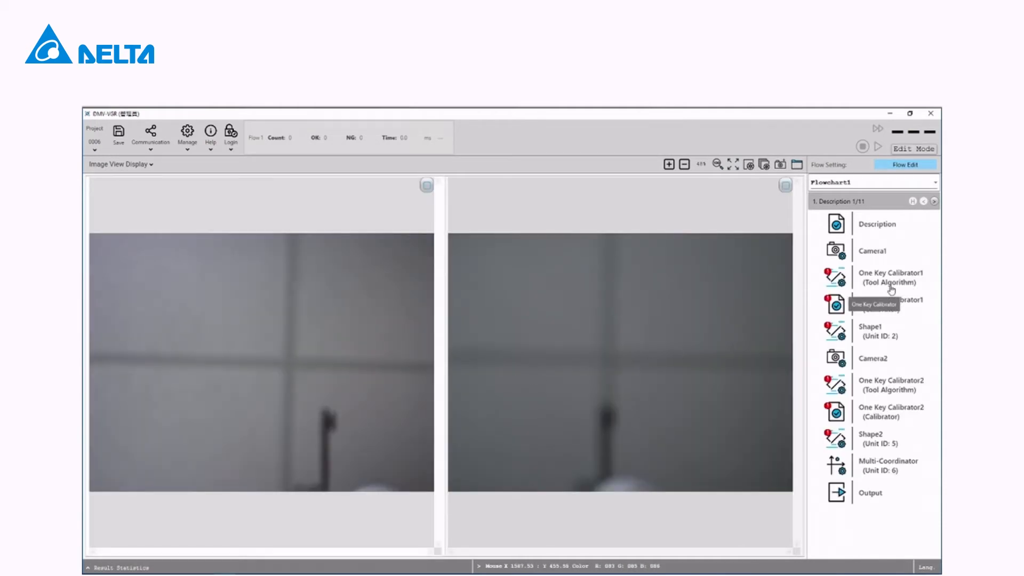
pyautogui.click(883, 252)
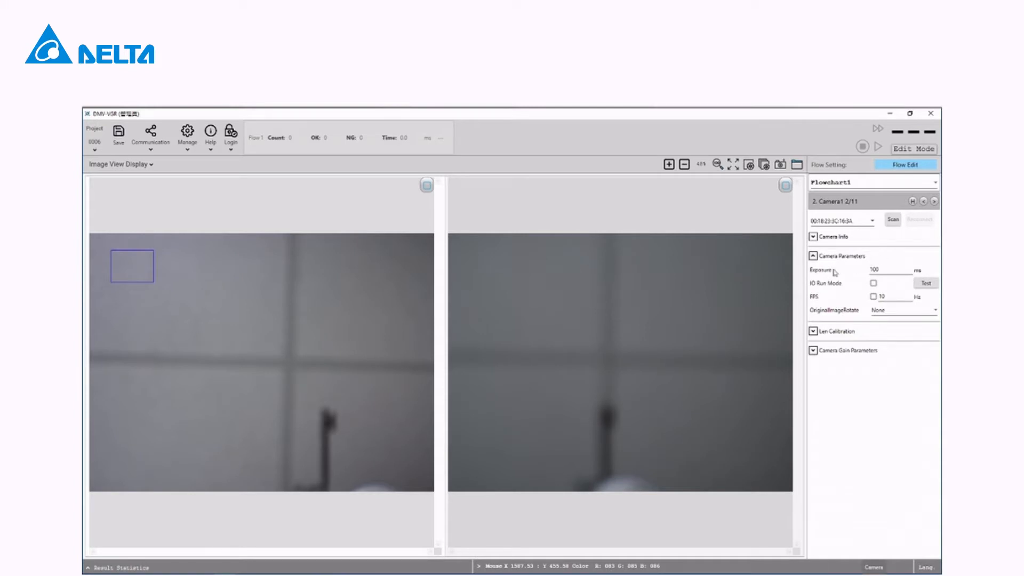
# - In One Key Calibrator1's tool algorithm, start continuous capture and enlarge the inspection region to nearly the full camera image
pyautogui.click(933, 201)
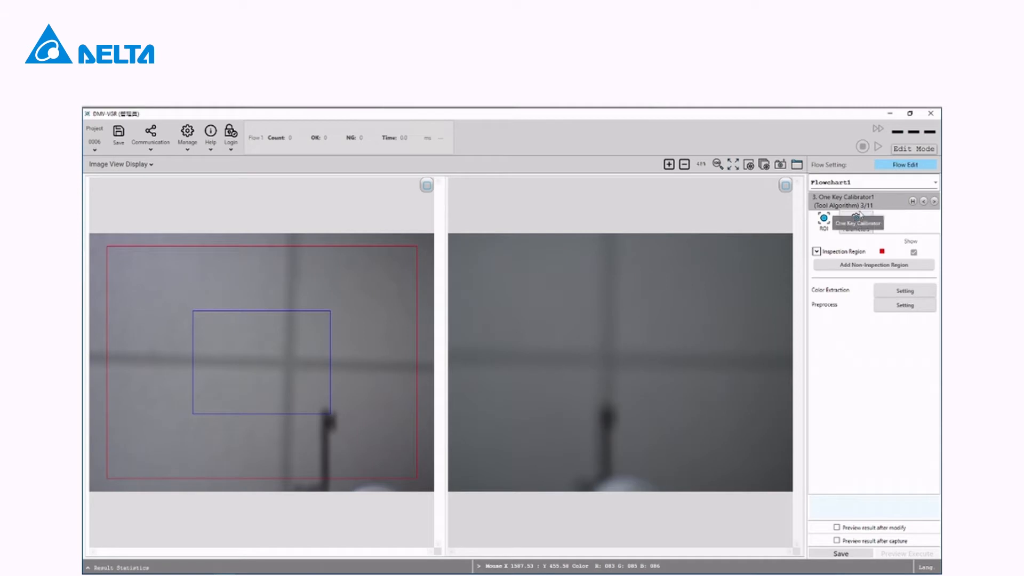
pyautogui.click(764, 165)
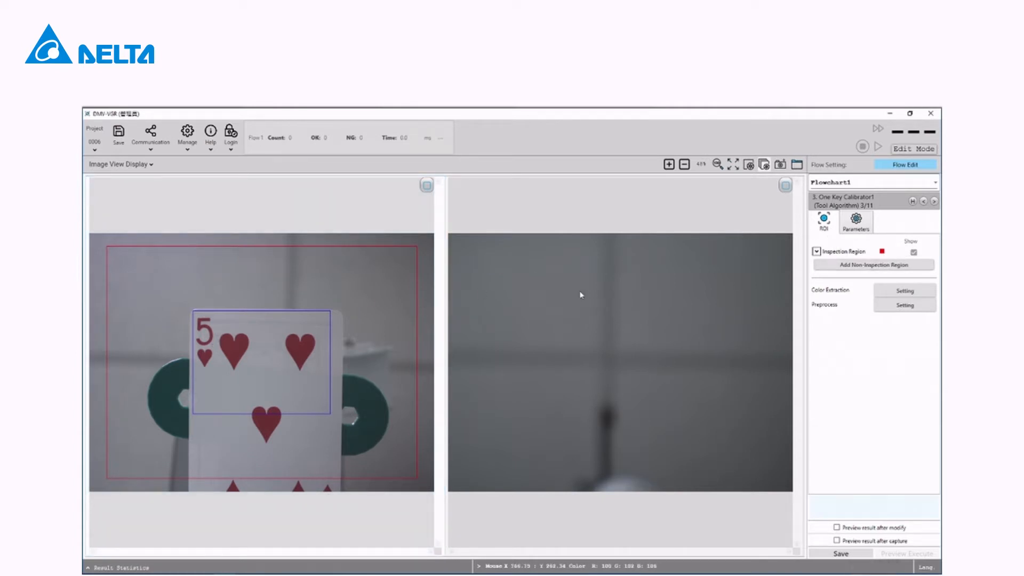
pyautogui.click(416, 480)
pyautogui.moveTo(416, 480); pyautogui.dragTo(427, 486)
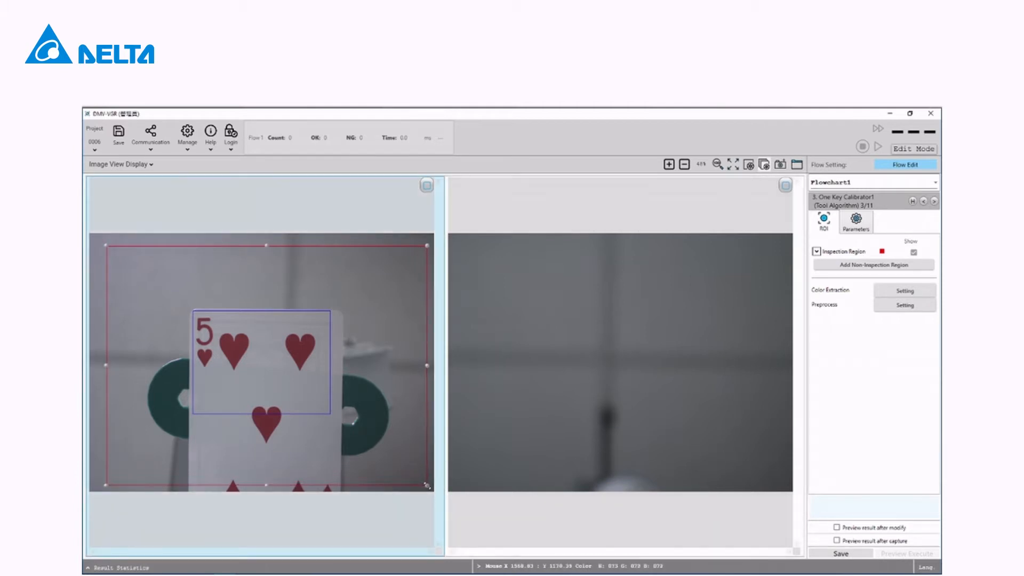
pyautogui.moveTo(106, 245); pyautogui.dragTo(95, 239)
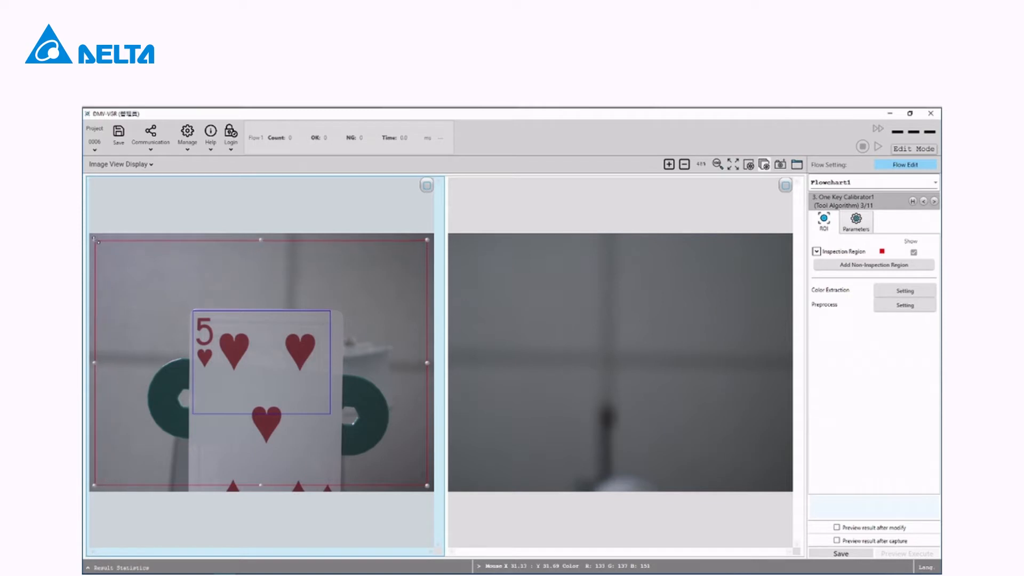
# - Enlarge the rectangular pattern region around the card's upper three hearts to about 665 × 640, save the model and inspect its contours
pyautogui.click(861, 233)
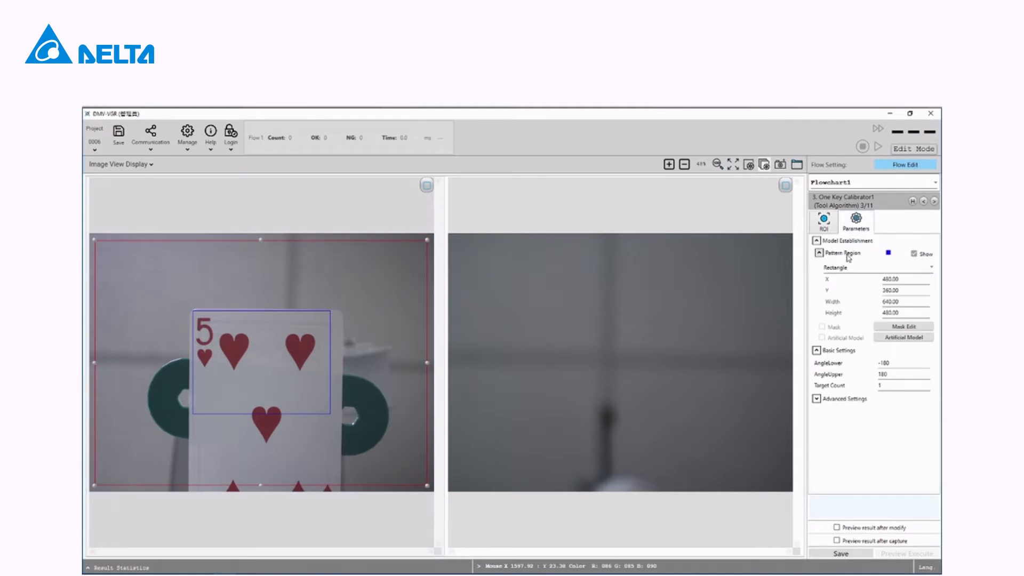
pyautogui.click(312, 311)
pyautogui.moveTo(330, 413); pyautogui.dragTo(339, 453)
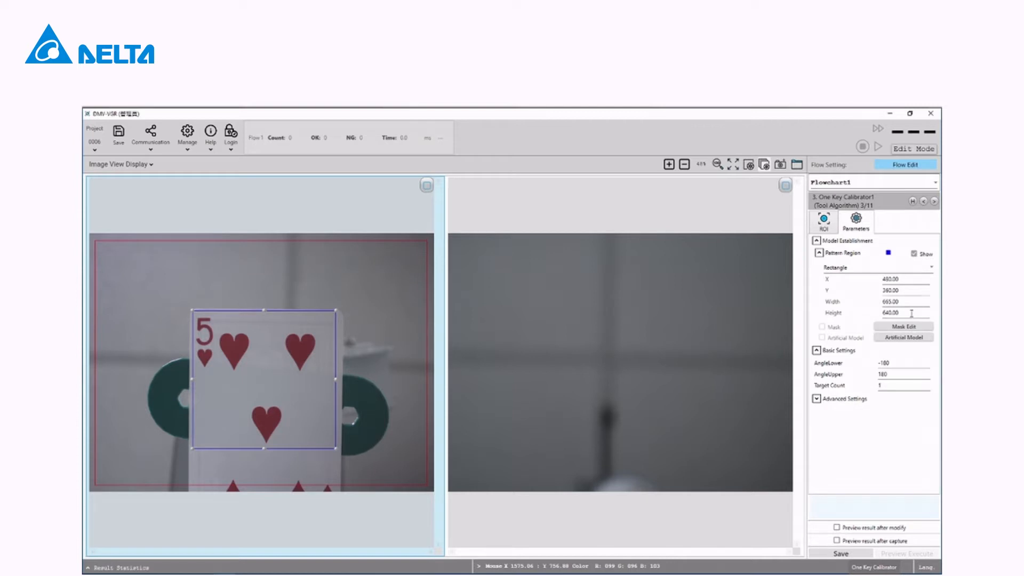
pyautogui.click(841, 555)
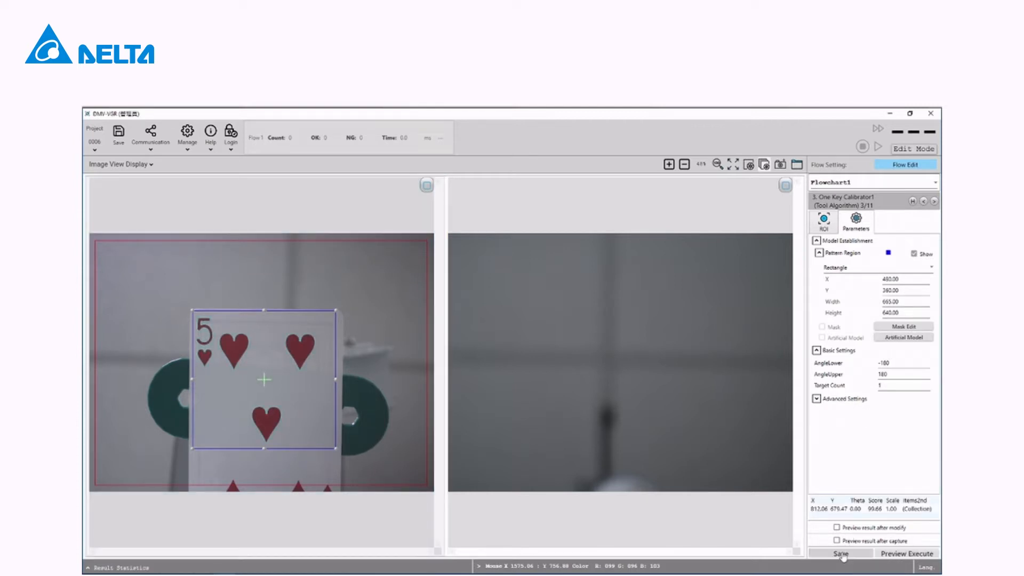
pyautogui.scroll(2, 256, 387)
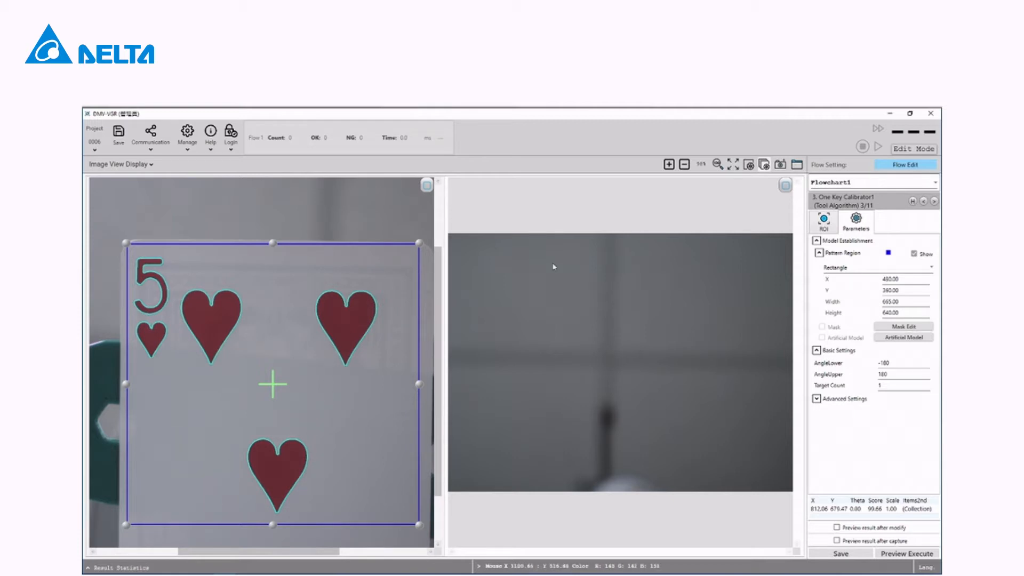
pyautogui.click(738, 166)
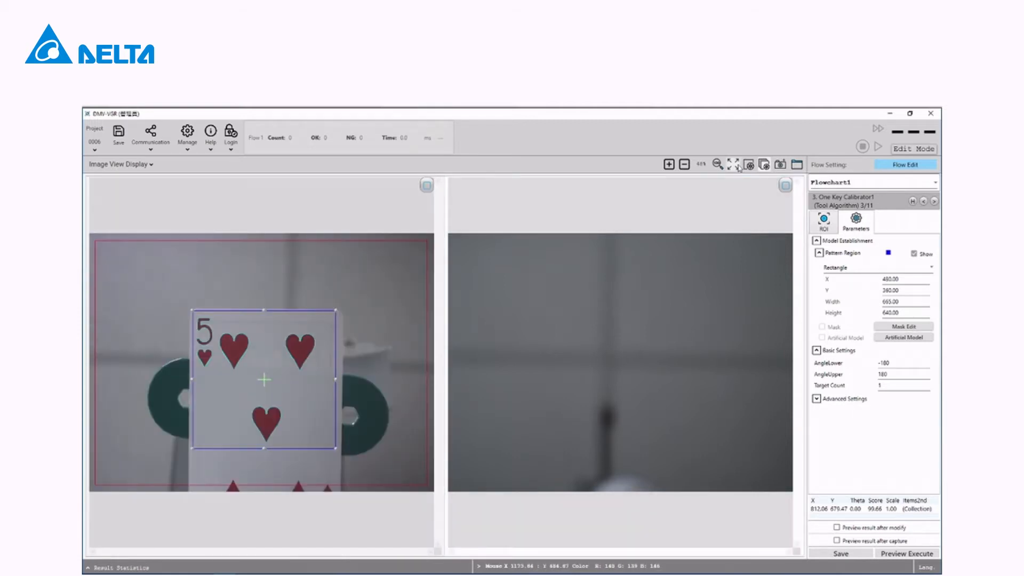
# - Set One Key Calibrator1 to Fixed camera mount and Dependent offset and angle motion, and get the start position from the robot pose
pyautogui.click(934, 201)
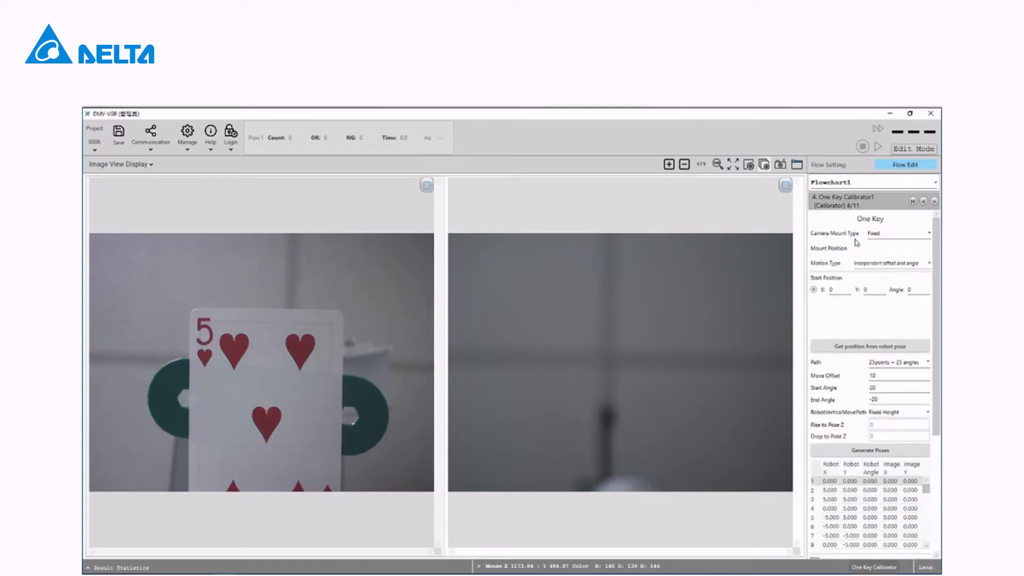
pyautogui.click(897, 239)
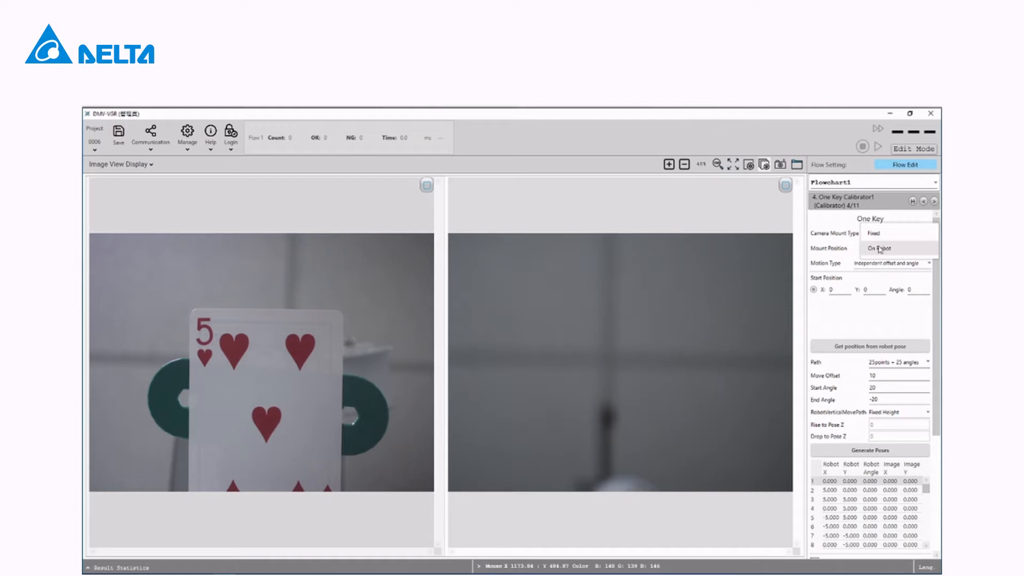
pyautogui.click(881, 236)
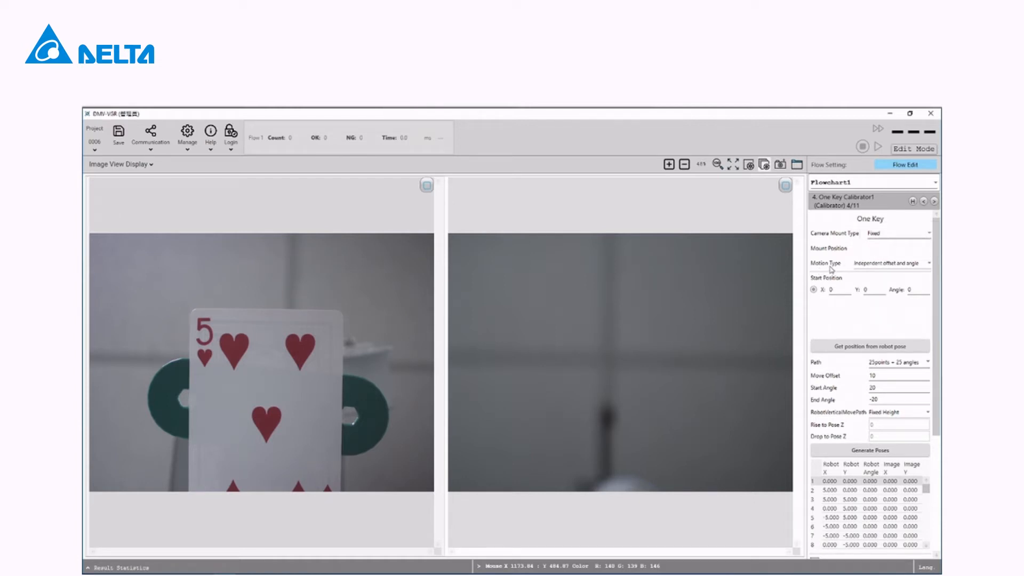
pyautogui.click(882, 268)
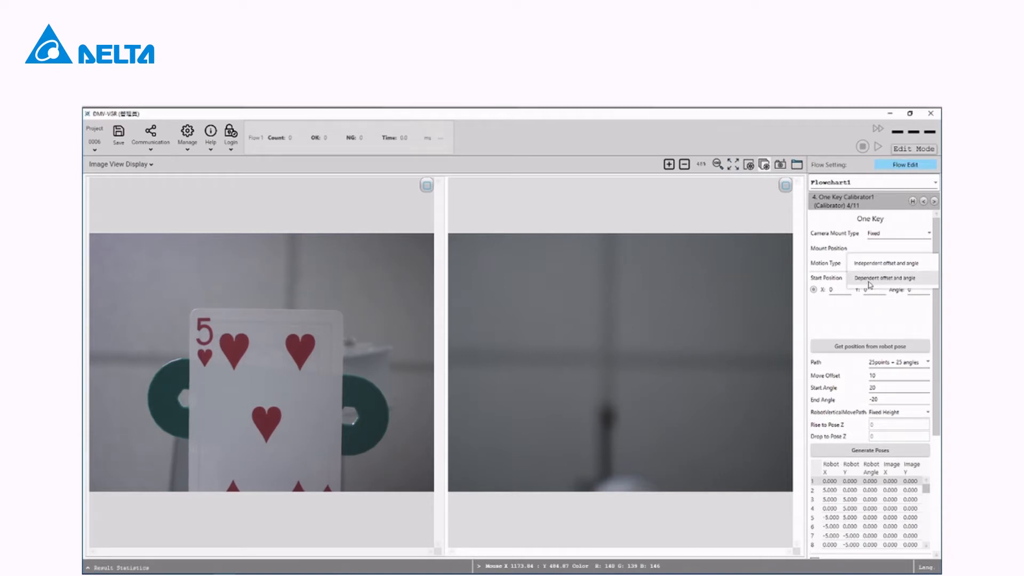
pyautogui.click(868, 278)
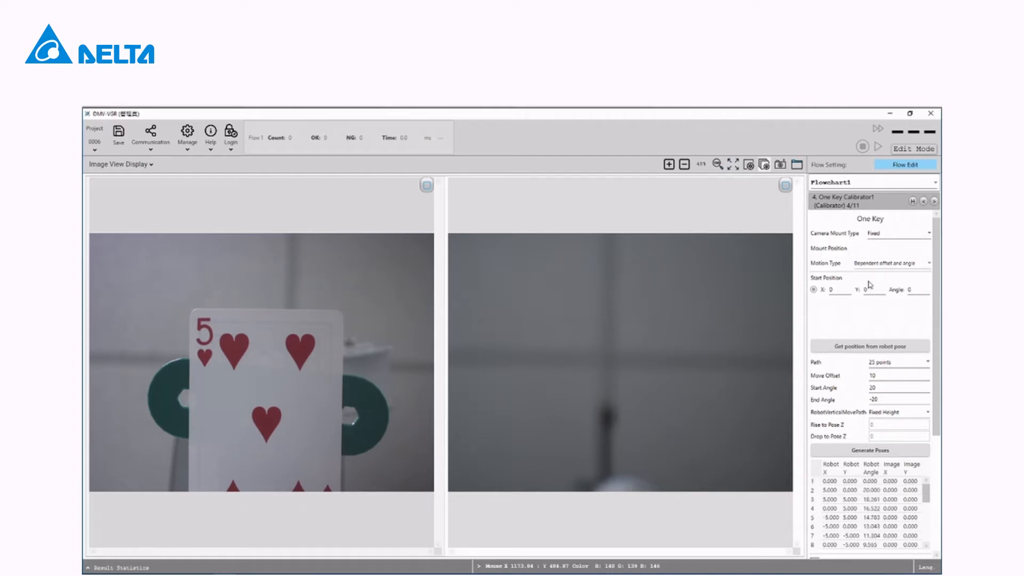
pyautogui.click(859, 347)
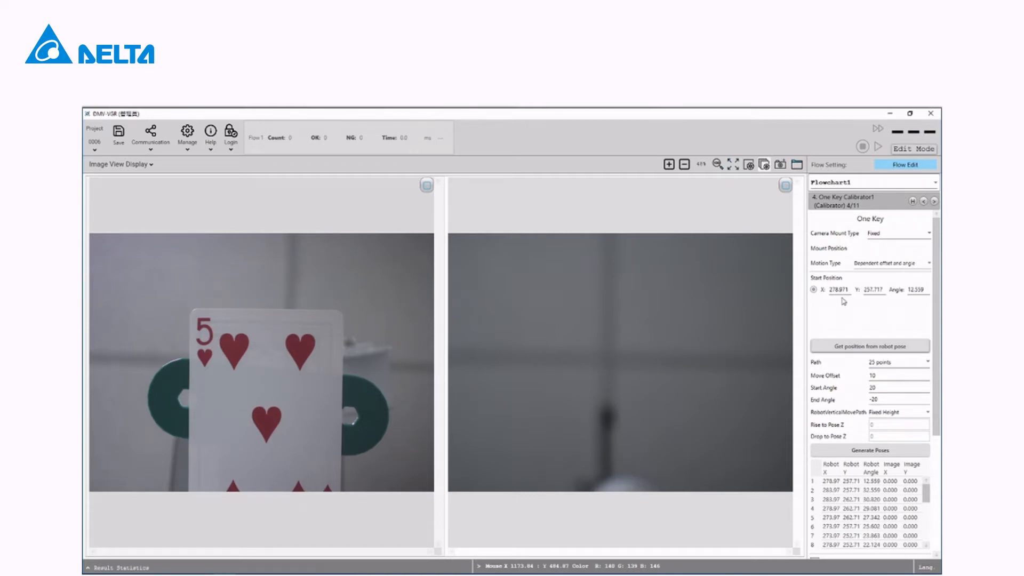
# - Set the calibration path to 9 points and the robot vertical move path to Fixed Height
pyautogui.scroll(-2, 843, 302)
pyautogui.click(886, 301)
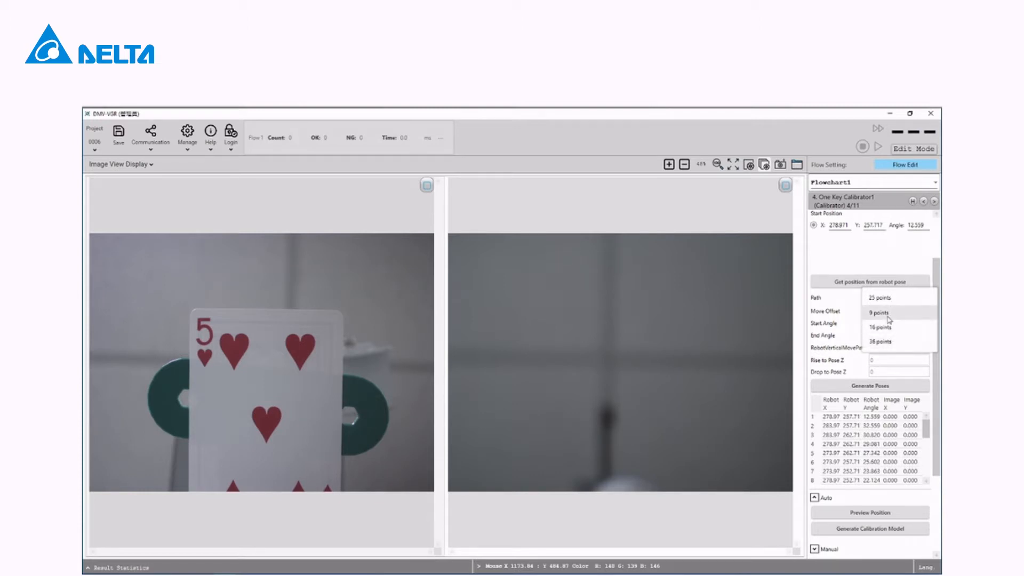
pyautogui.click(889, 318)
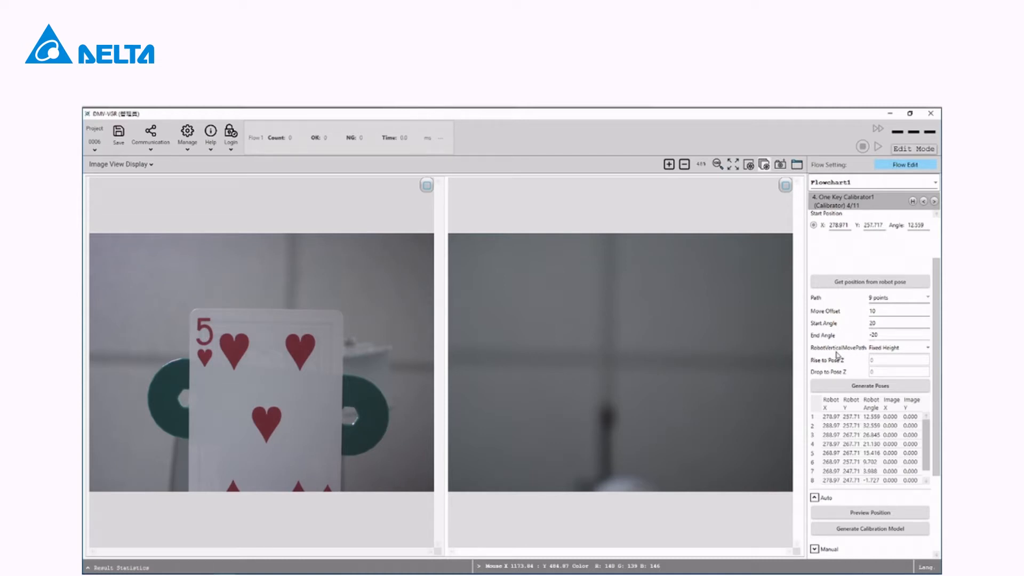
pyautogui.click(912, 351)
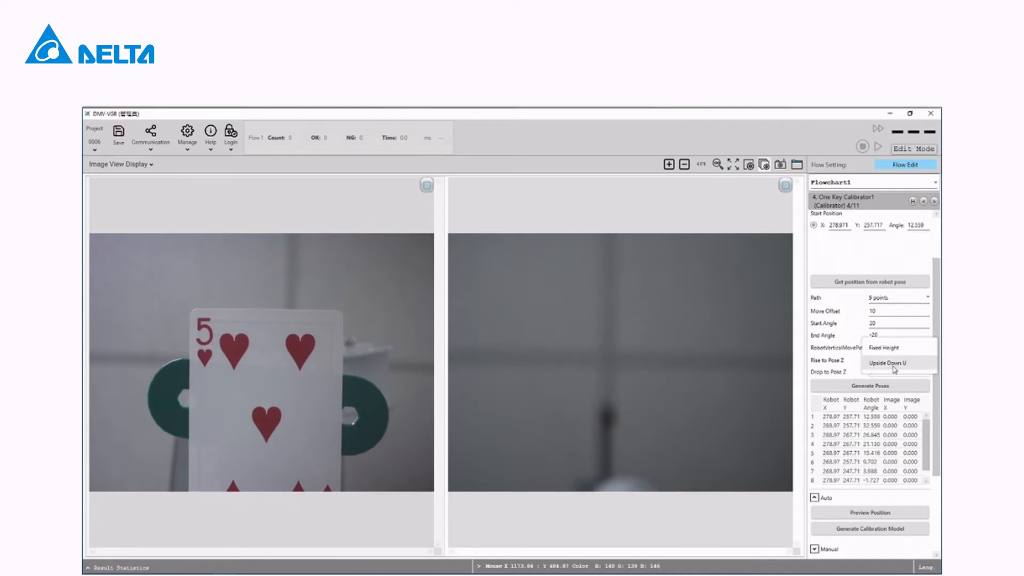
pyautogui.click(893, 349)
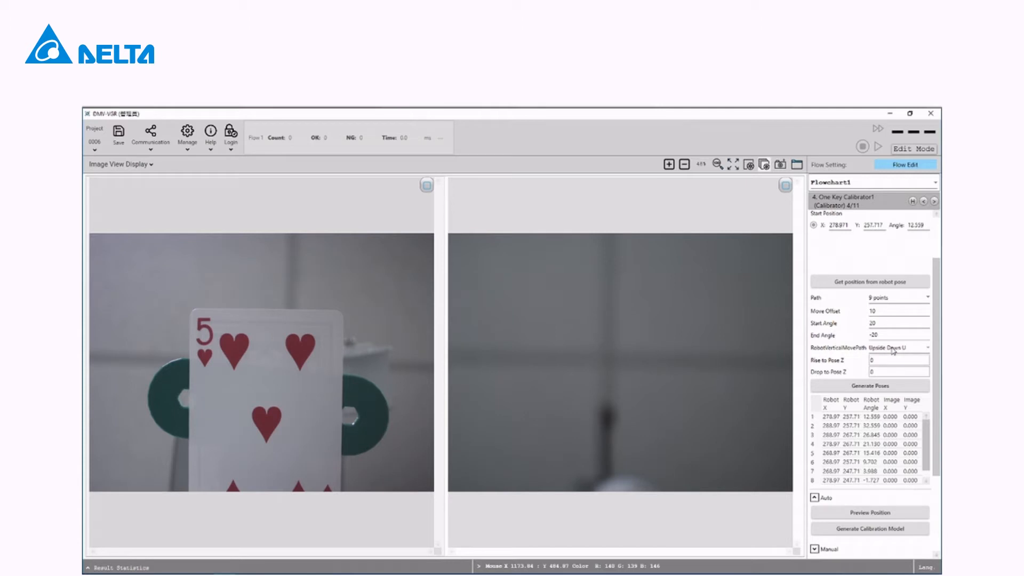
# - Generate the calibration poses and preview the robot positions in automatic mode
pyautogui.click(854, 386)
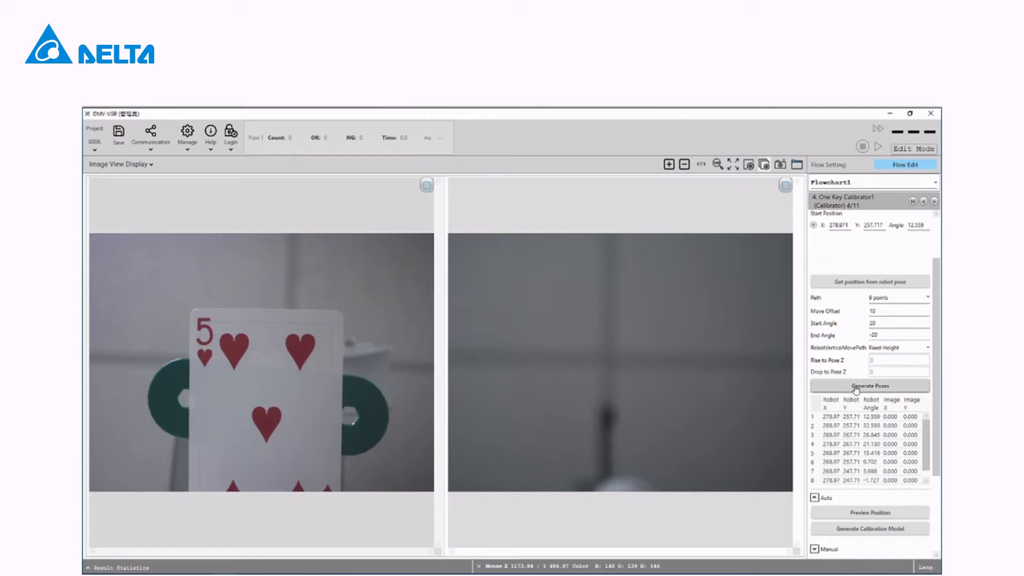
pyautogui.moveTo(935, 374); pyautogui.dragTo(939, 421)
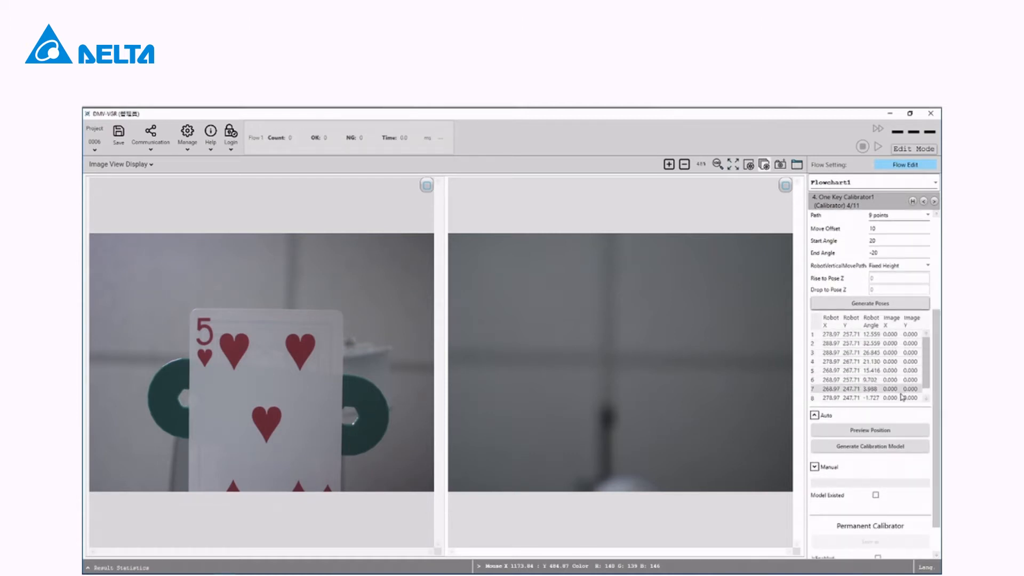
pyautogui.click(893, 430)
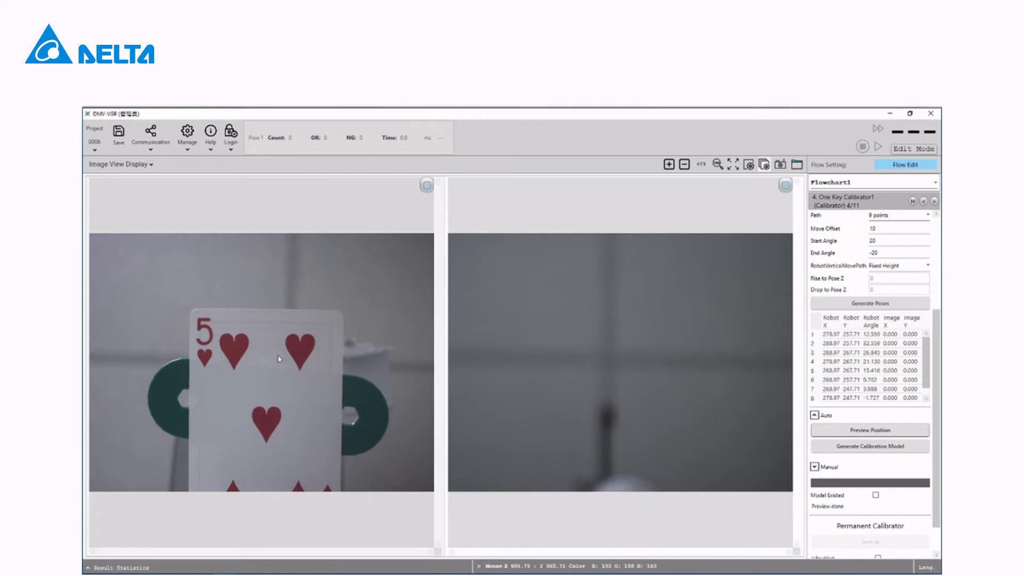
# - Set the move offset to 9, the start angle to 15 and the end angle to -15, and regenerate the poses
pyautogui.scroll(1, 913, 311)
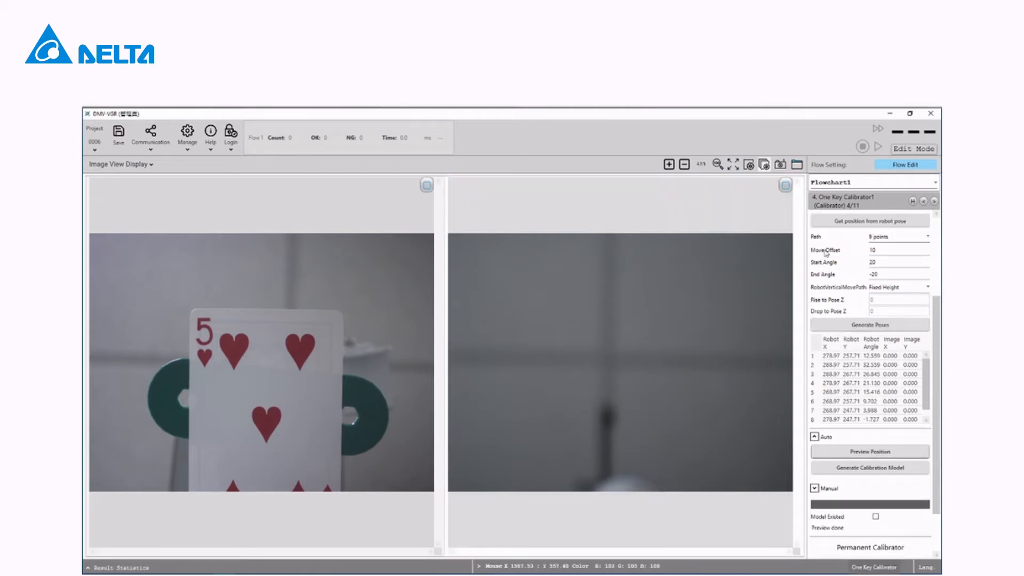
pyautogui.doubleClick(877, 250)
pyautogui.write('9')
pyautogui.doubleClick(878, 262)
pyautogui.write('1')
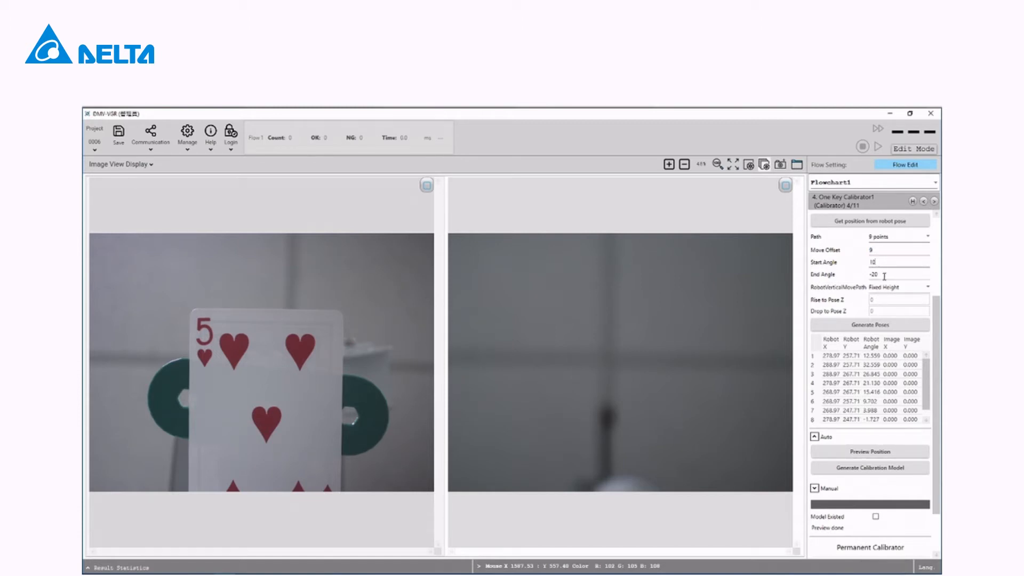
pyautogui.write('0')
pyautogui.write('15')
pyautogui.click(876, 275)
pyautogui.write('15')
pyautogui.click(883, 328)
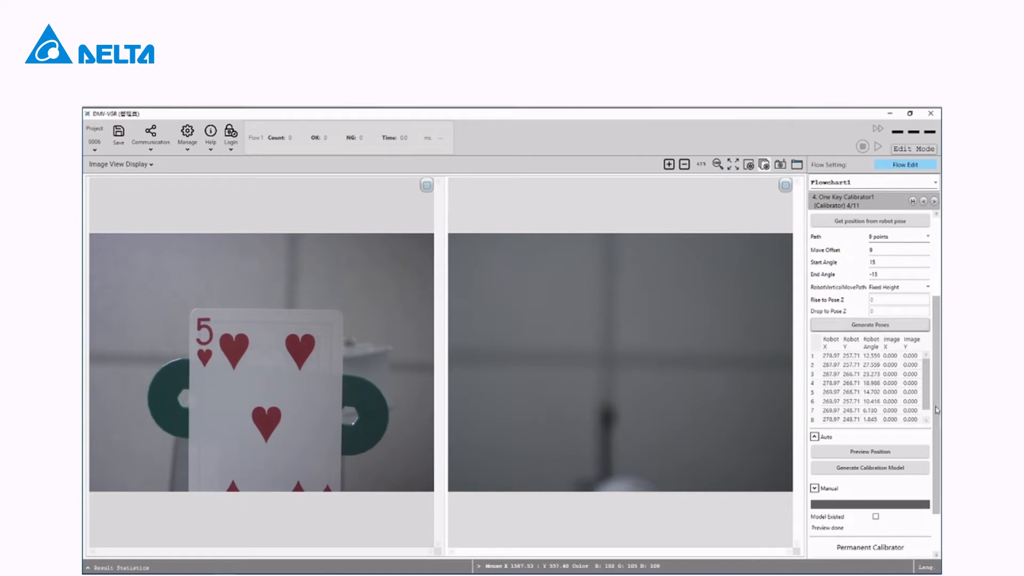
# - Preview the regenerated robot positions and generate the calibration model for One Key Calibrator1
pyautogui.scroll(-3, 937, 448)
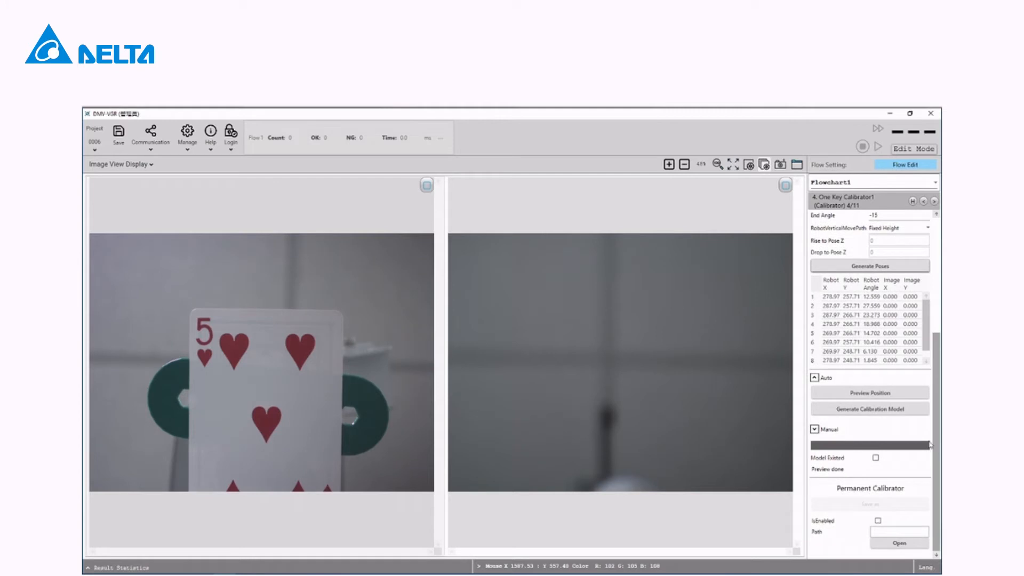
pyautogui.click(870, 393)
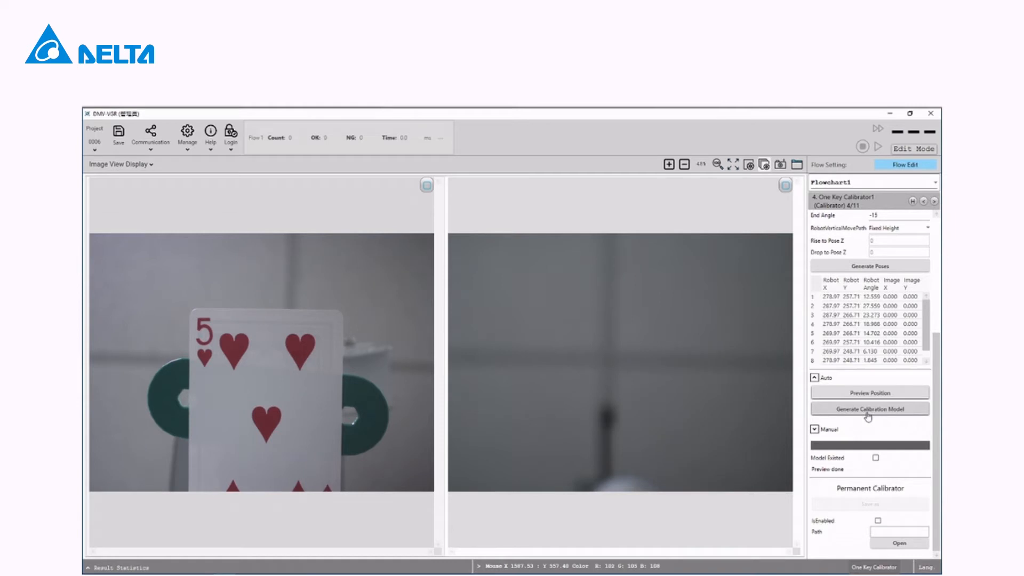
pyautogui.click(868, 416)
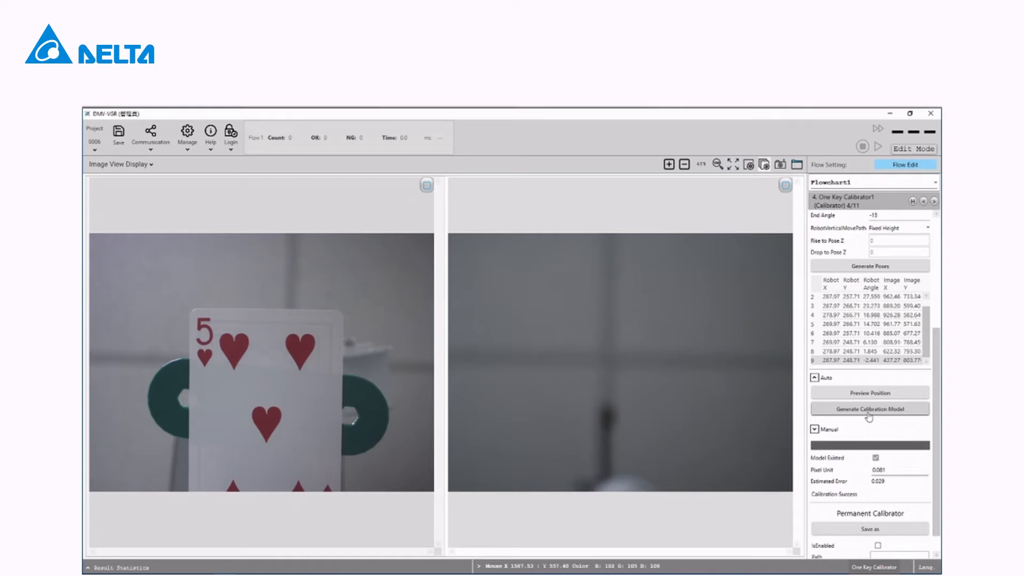
pyautogui.scroll(-1, 868, 417)
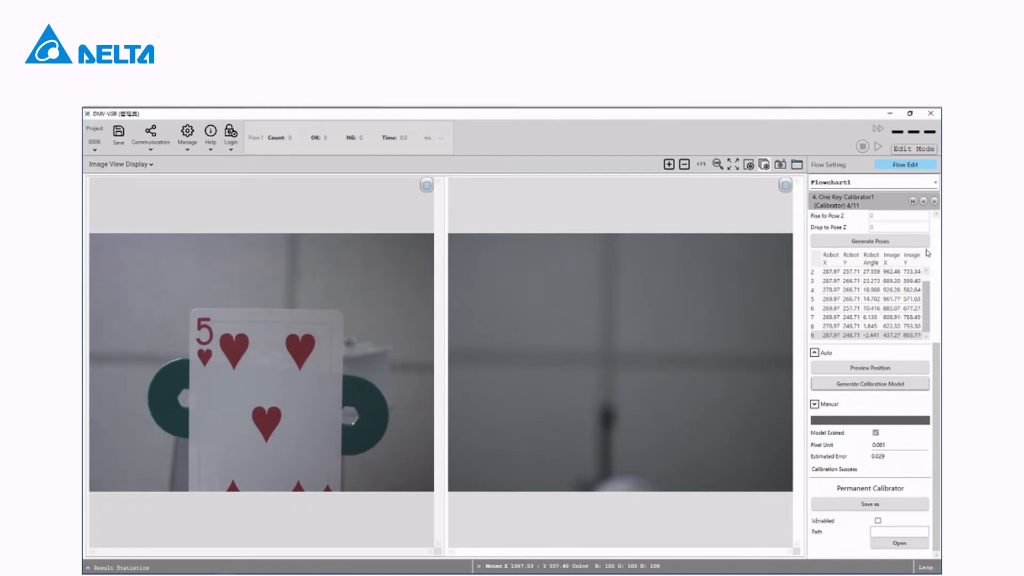
# - Capture the card continuously with Camera2 and return to the flow overview
pyautogui.click(913, 202)
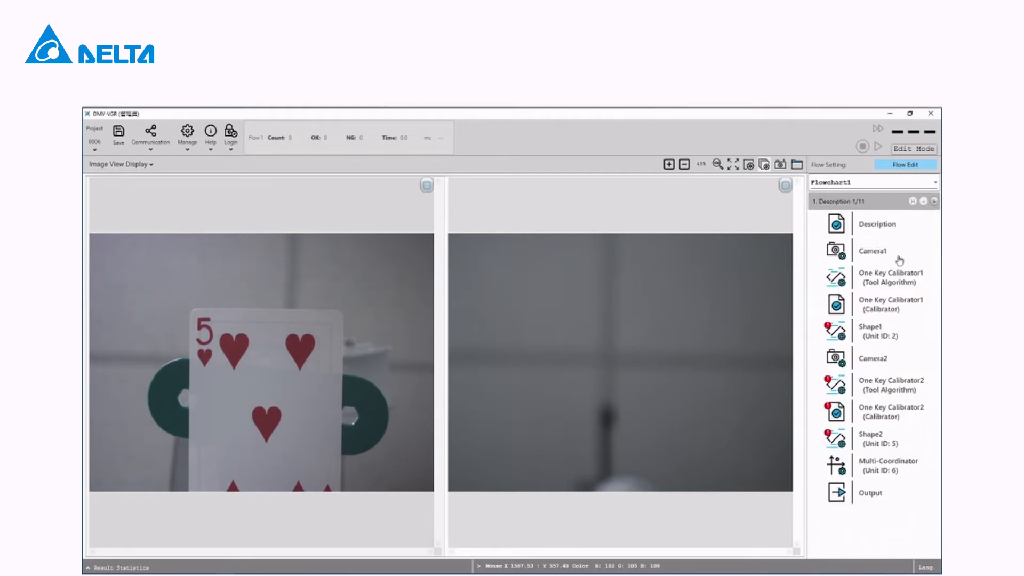
pyautogui.doubleClick(873, 365)
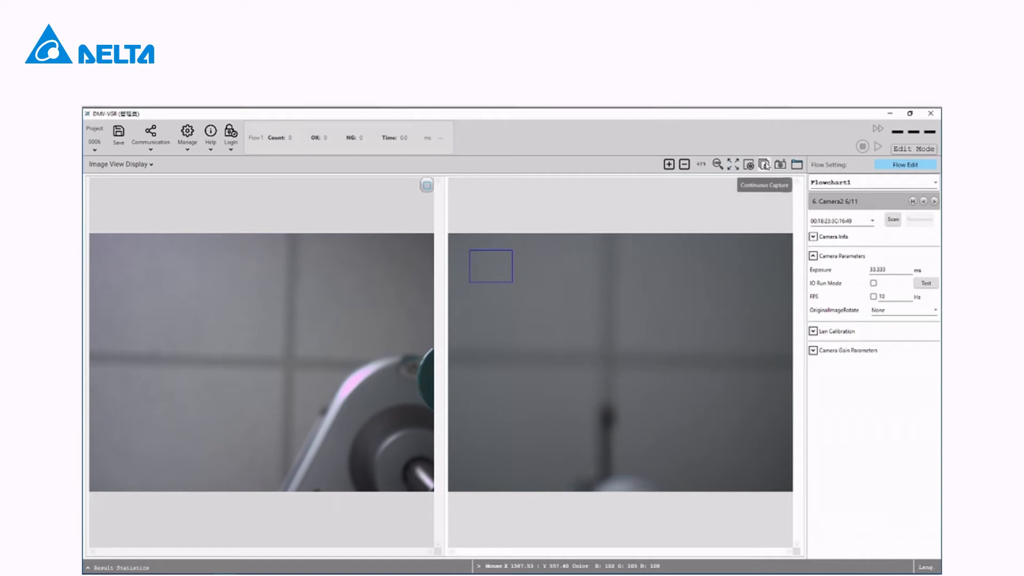
pyautogui.click(764, 165)
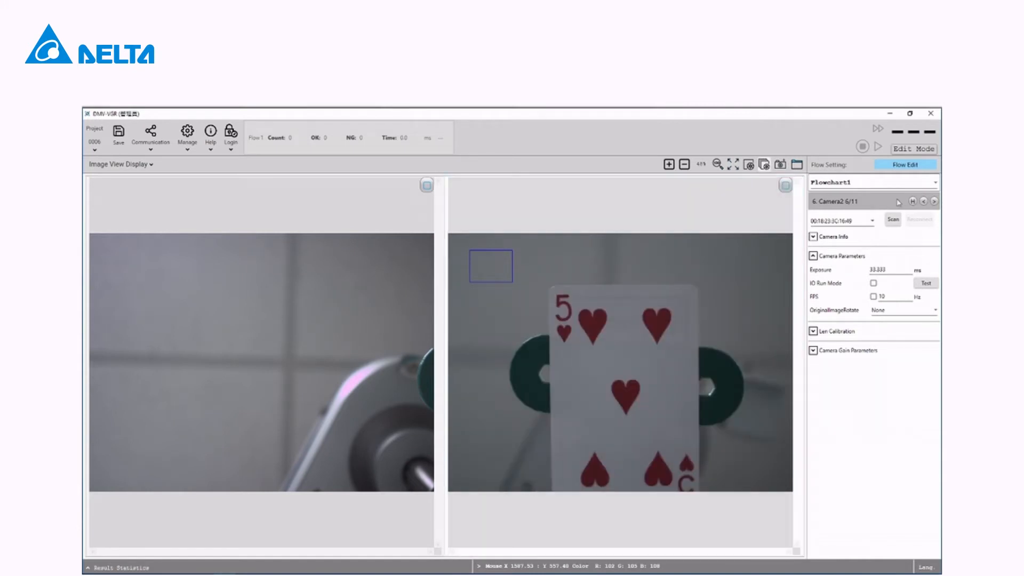
pyautogui.click(913, 201)
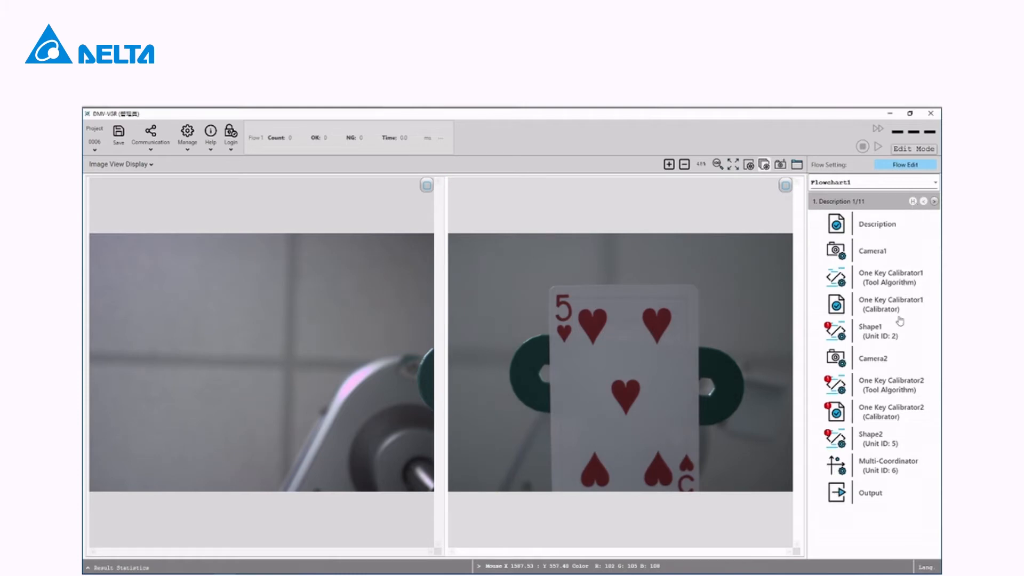
# - Enlarge the inspection region of the One Key Calibrator2 tool algorithm to cover nearly the whole Camera2 image
pyautogui.click(880, 394)
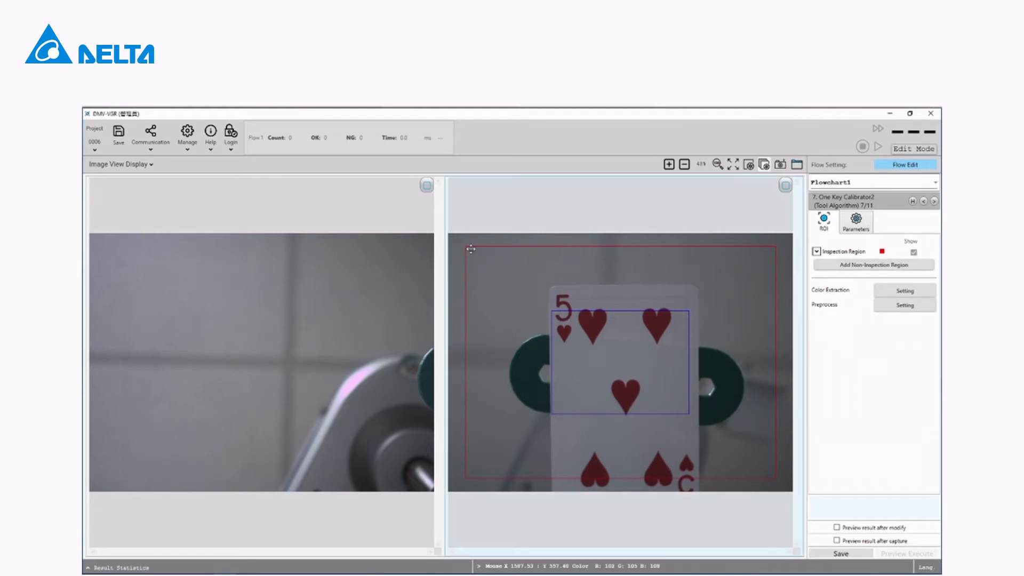
pyautogui.moveTo(468, 247); pyautogui.dragTo(456, 237)
pyautogui.moveTo(775, 478); pyautogui.dragTo(784, 487)
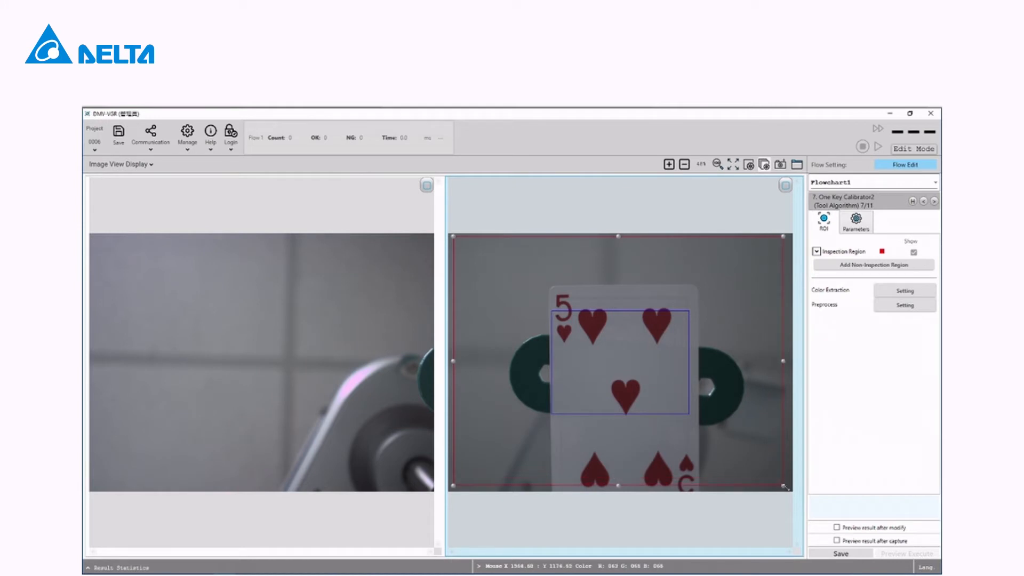
# - Fit the One Key Calibrator2 pattern region around the card's upper three hearts, about 640 by 603 at X 490, Y 264, and save the model
pyautogui.click(862, 232)
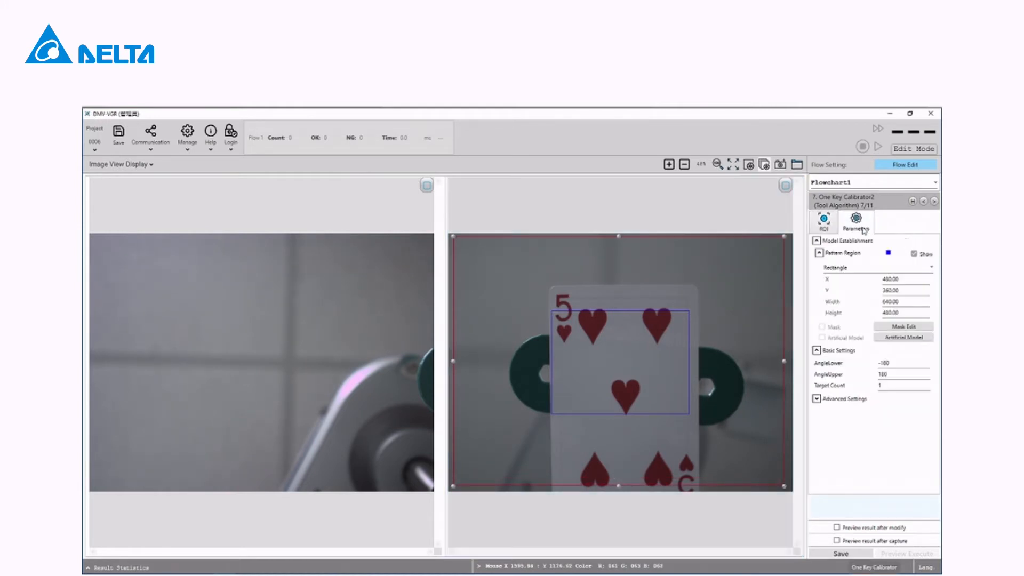
pyautogui.click(640, 310)
pyautogui.moveTo(641, 312); pyautogui.dragTo(644, 291)
pyautogui.moveTo(623, 395); pyautogui.dragTo(622, 419)
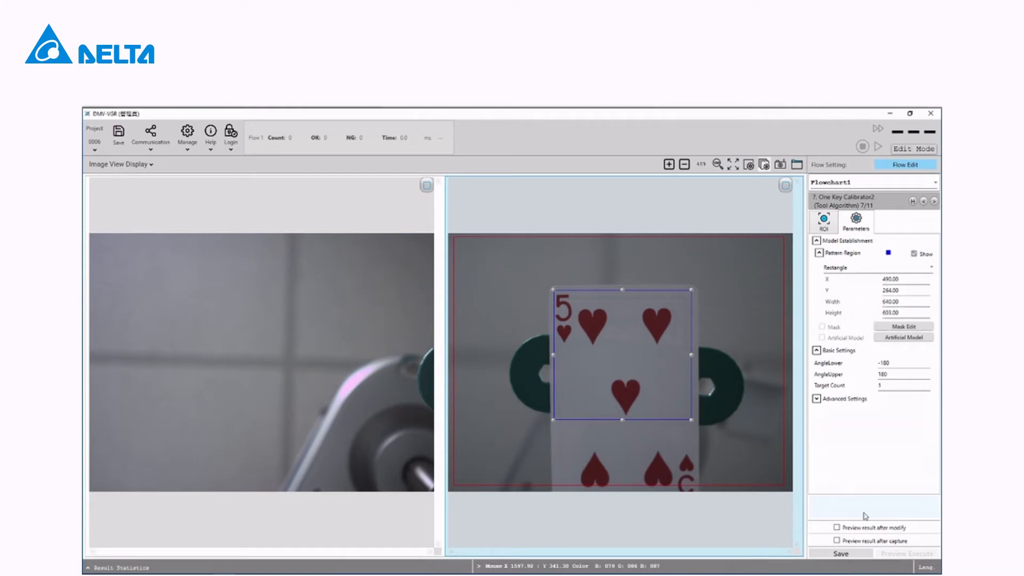
pyautogui.click(846, 555)
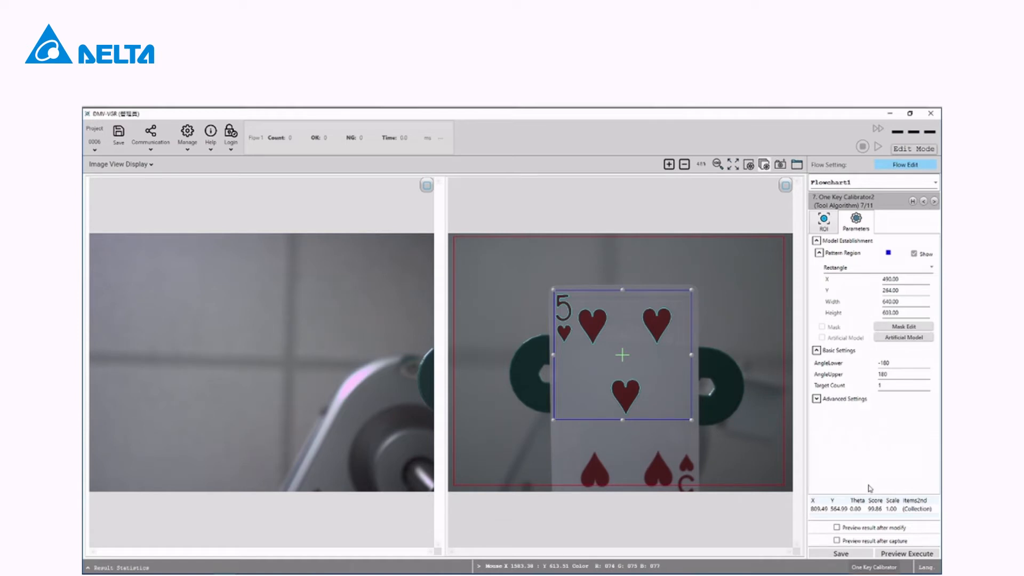
# - For the One Key Calibrator2 calibrator, choose the Fixed camera mount type and the Independent offset and angle motion type
pyautogui.click(935, 201)
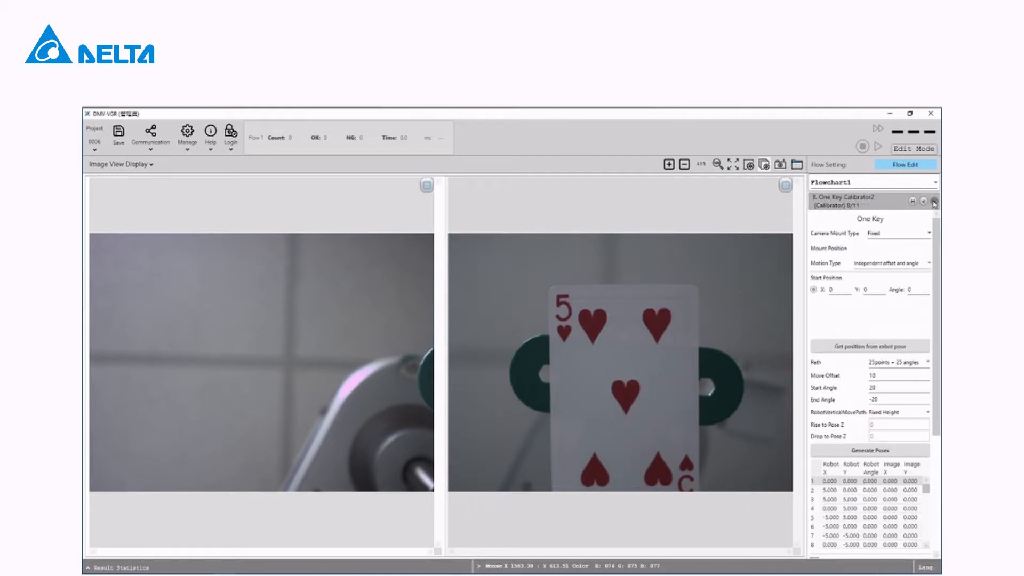
pyautogui.click(886, 239)
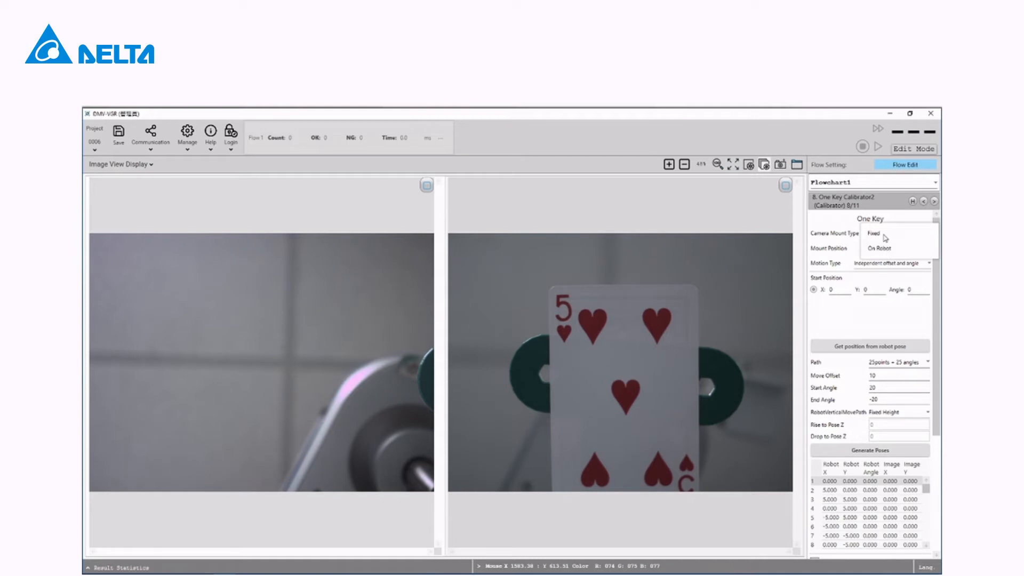
pyautogui.click(885, 238)
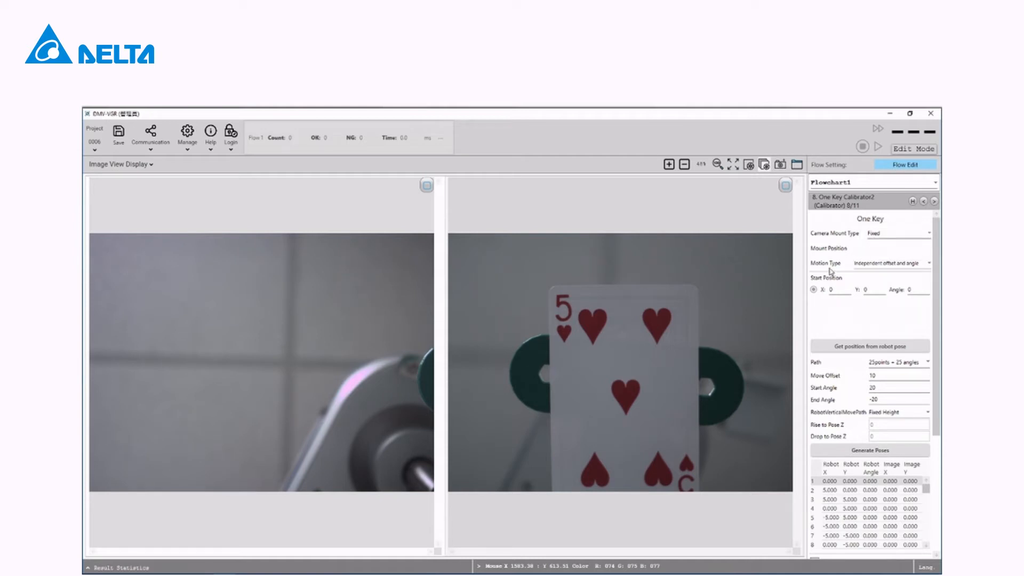
pyautogui.click(882, 265)
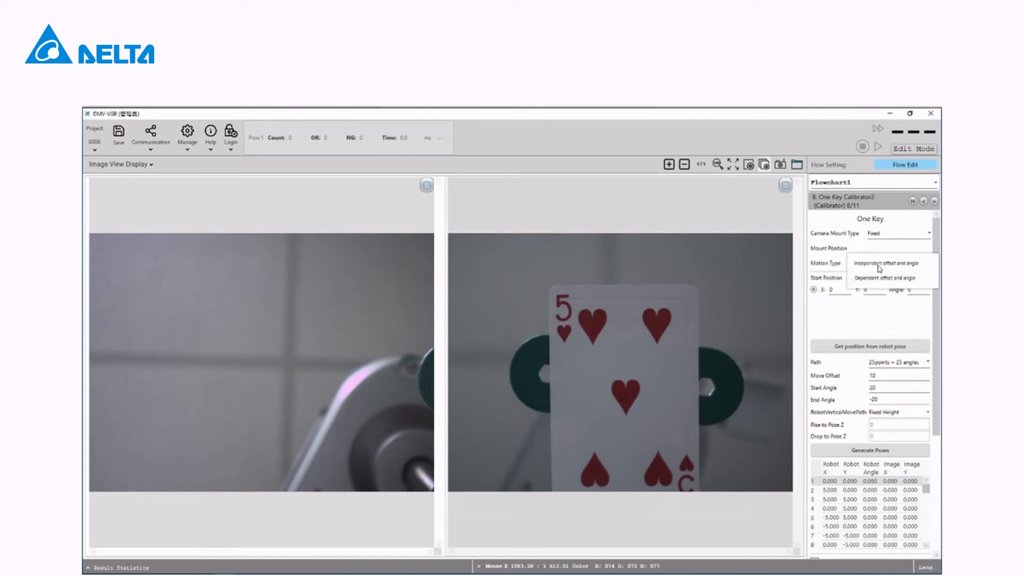
pyautogui.click(879, 264)
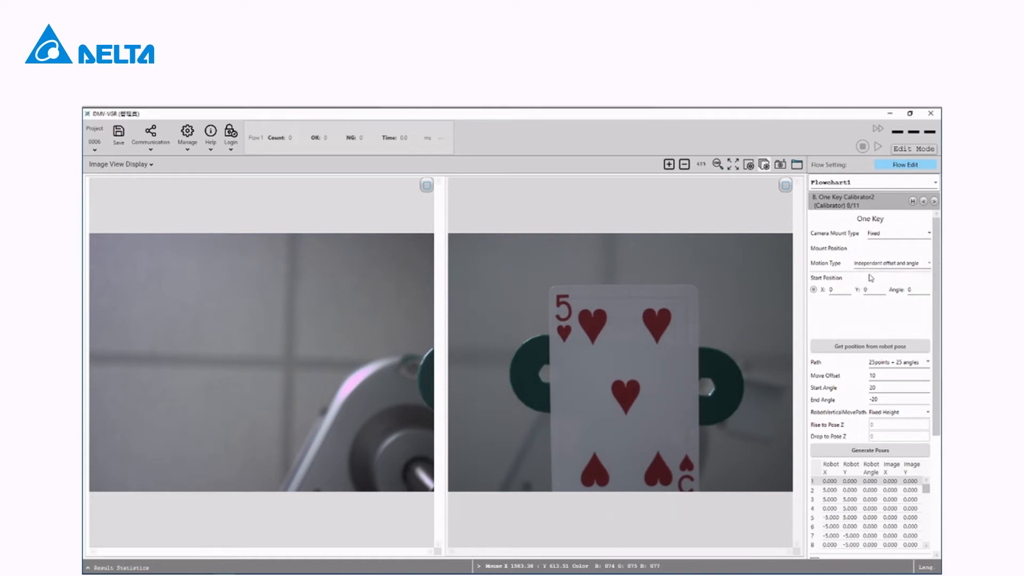
# - Take the start position from the current robot pose and set the calibration path to 9 points + 9 angles
pyautogui.click(856, 350)
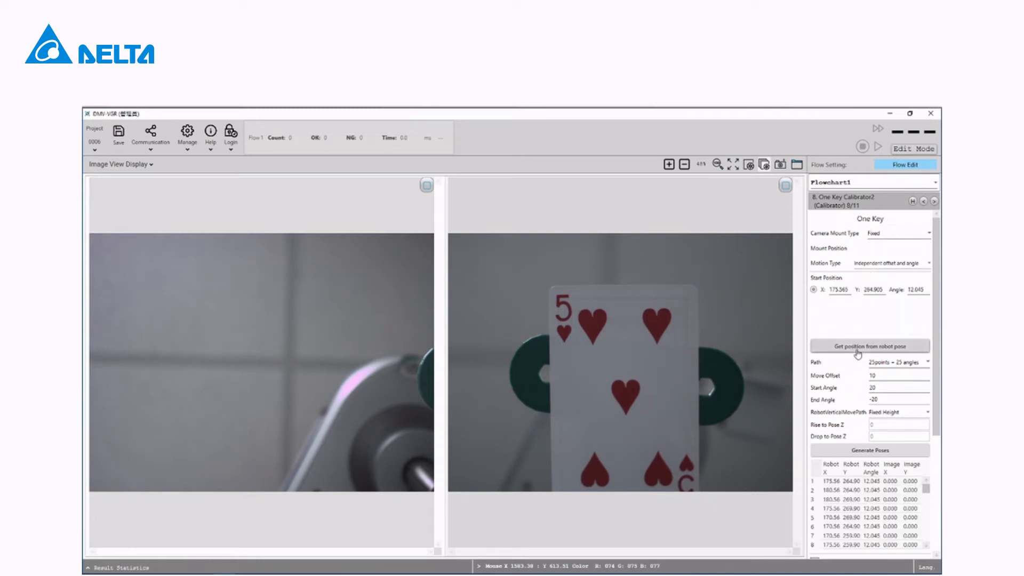
pyautogui.scroll(-1, 856, 354)
pyautogui.click(891, 343)
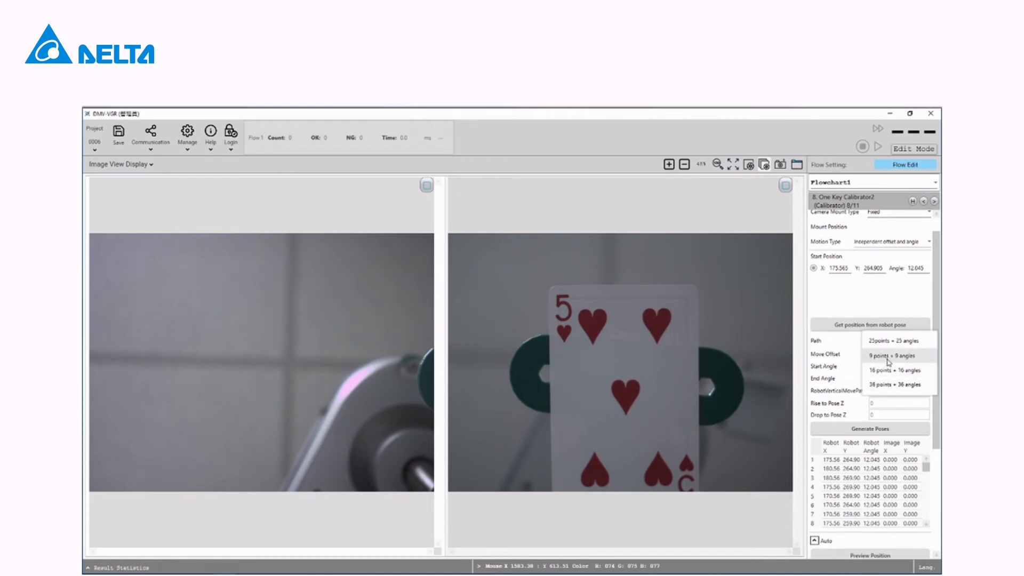
pyautogui.click(888, 356)
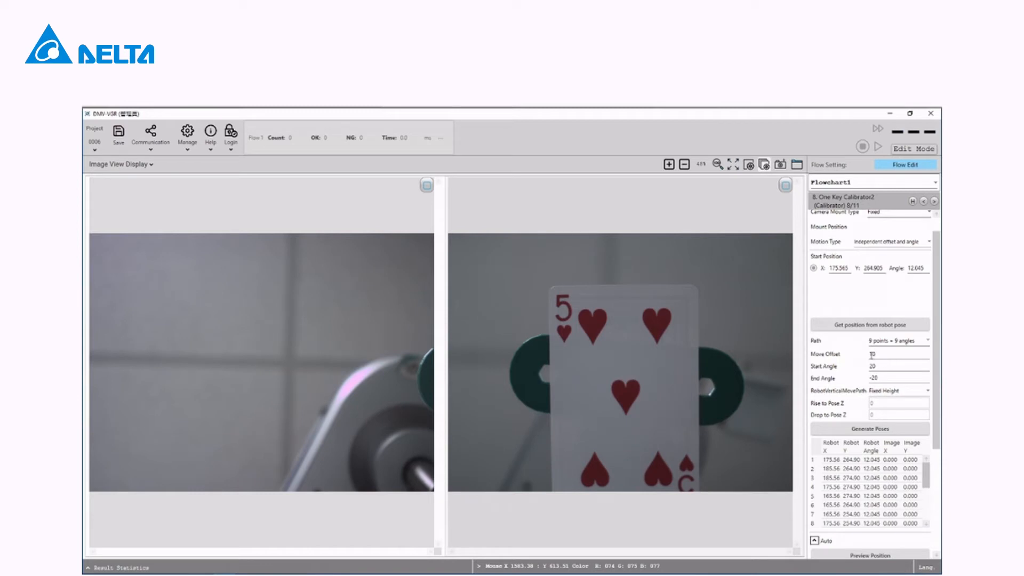
# - Preview the robot positions and generate the calibration model for One Key Calibrator2, returning to the flow overview
pyautogui.scroll(-2, 872, 359)
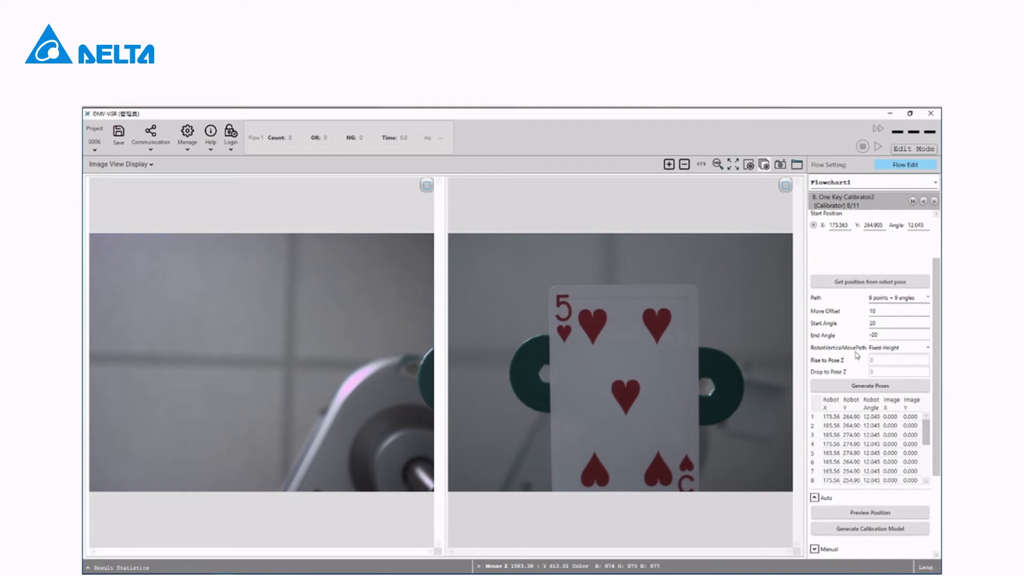
pyautogui.scroll(-1, 857, 357)
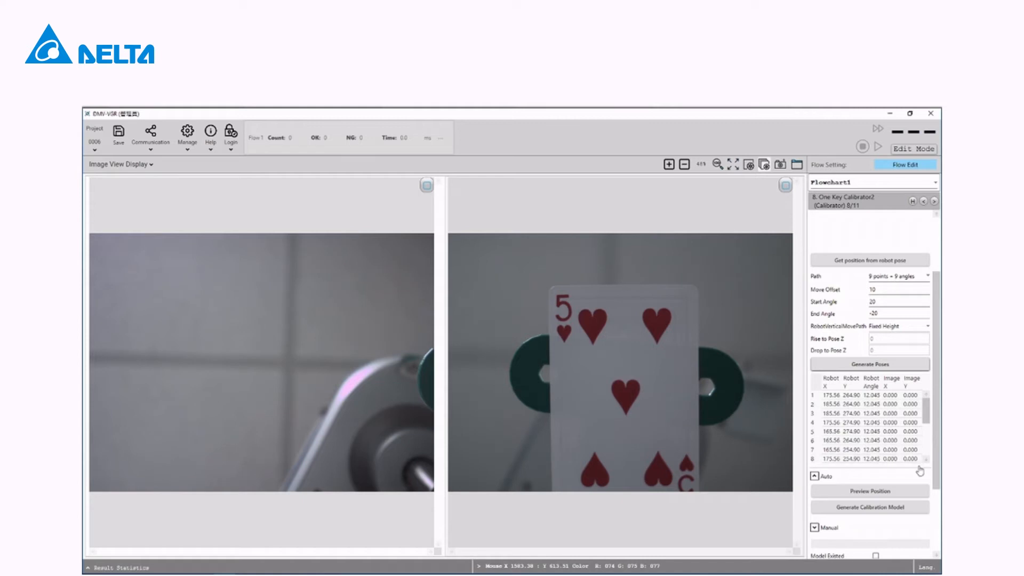
pyautogui.scroll(-2, 906, 464)
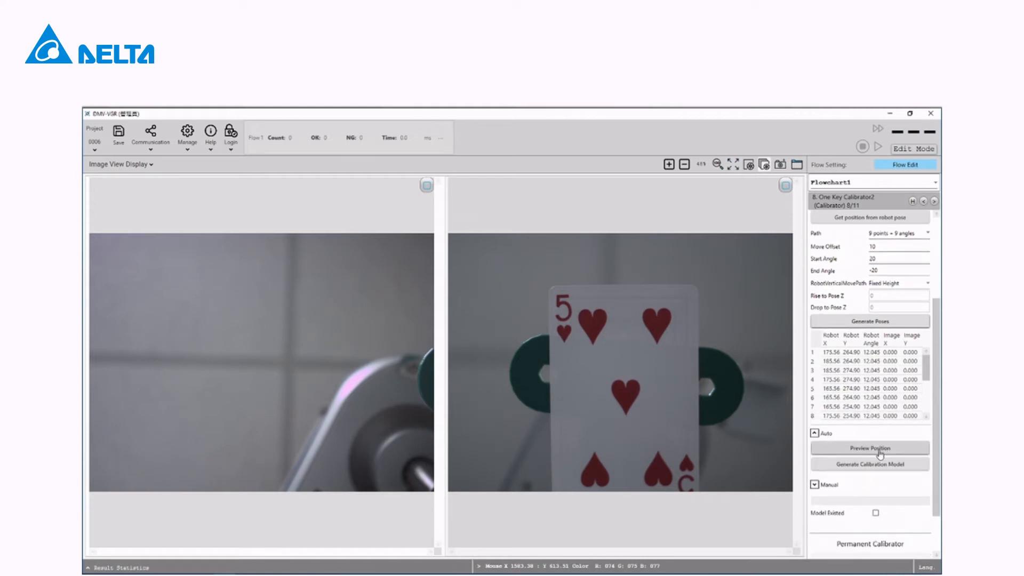
pyautogui.click(880, 453)
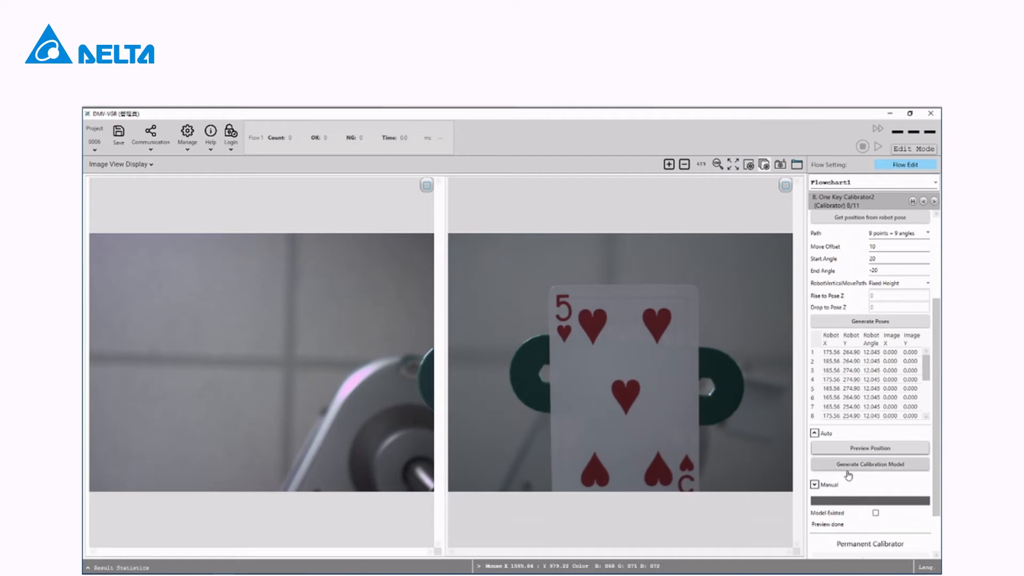
pyautogui.click(864, 466)
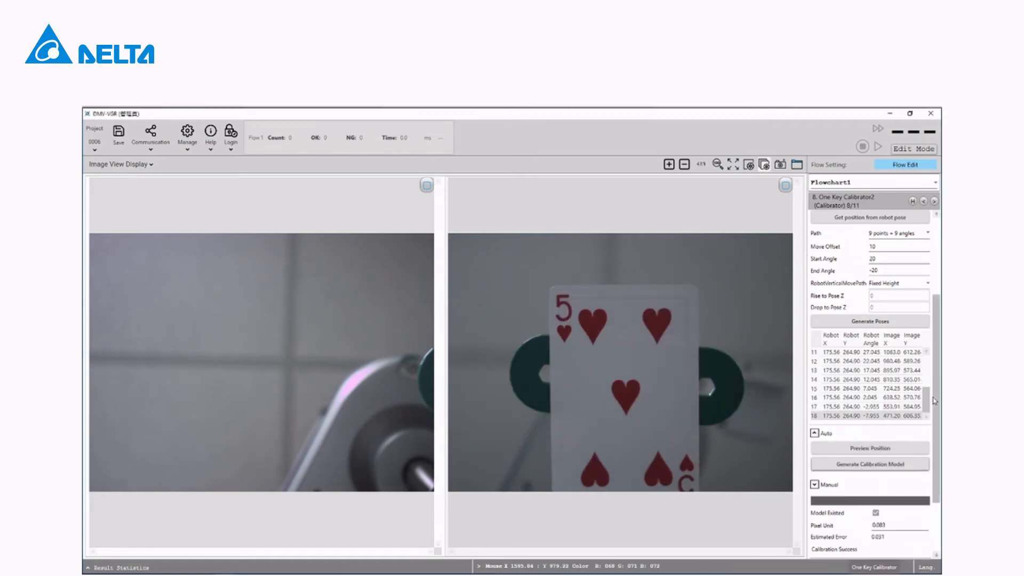
pyautogui.moveTo(937, 434); pyautogui.dragTo(939, 481)
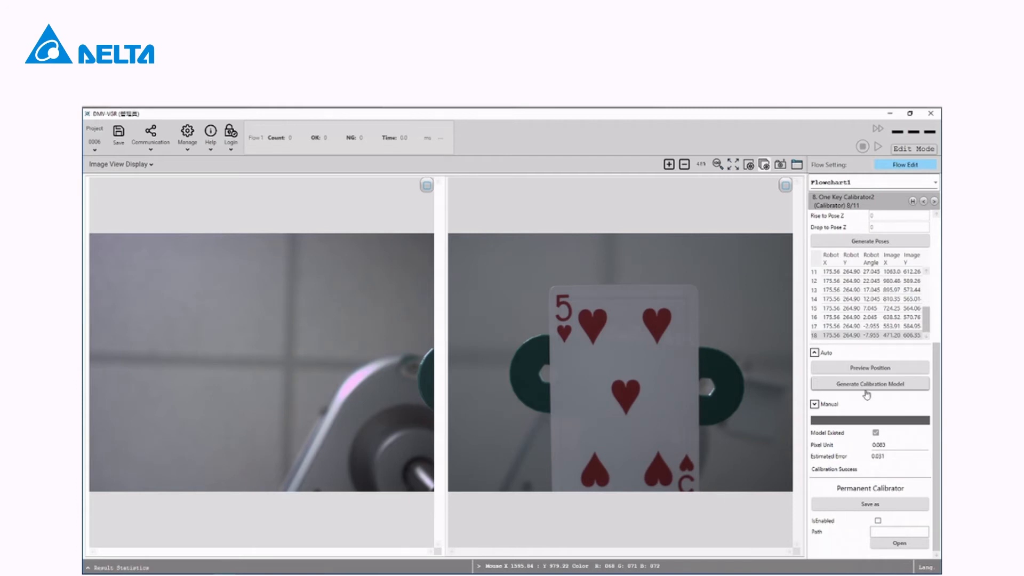
pyautogui.click(912, 202)
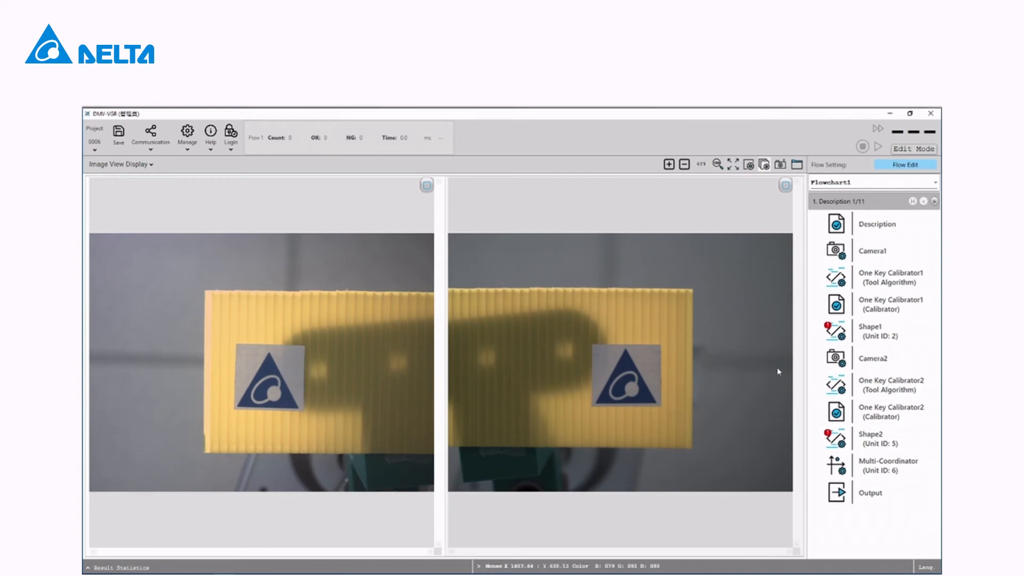
# - Open the Shape1 tool and enlarge its inspection region to cover nearly the whole Camera1 image
pyautogui.doubleClick(856, 335)
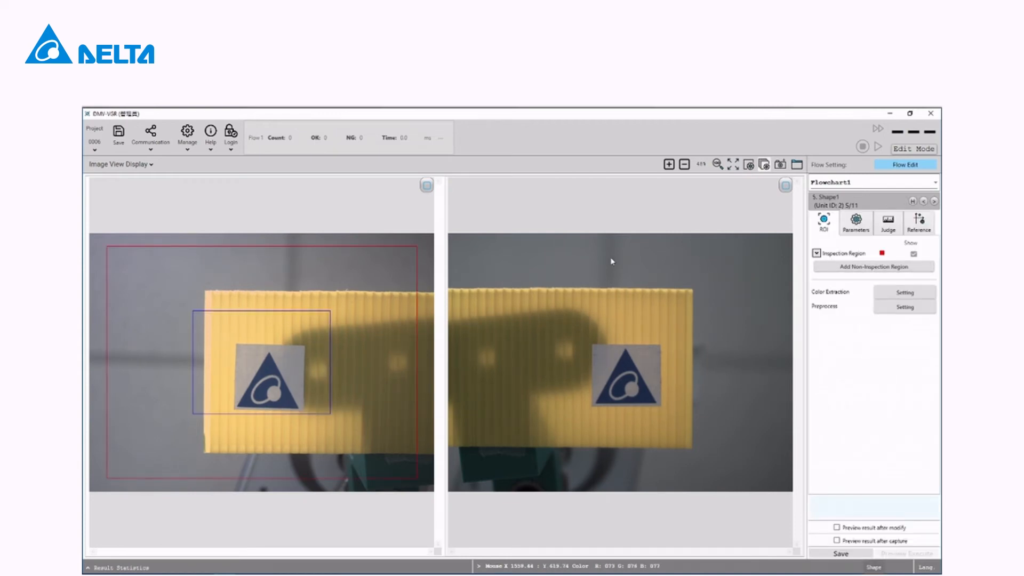
pyautogui.click(414, 248)
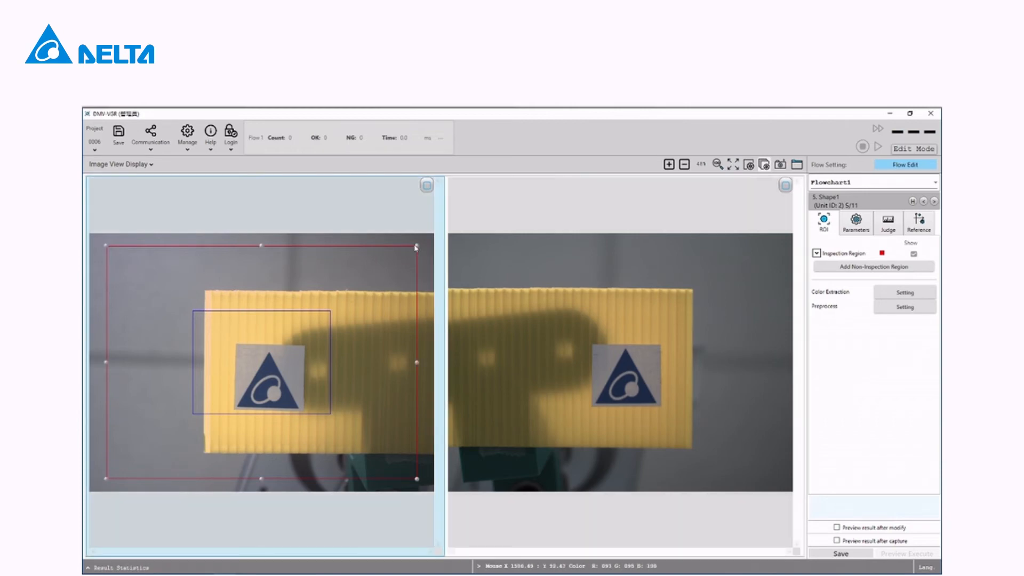
pyautogui.moveTo(417, 246); pyautogui.dragTo(428, 238)
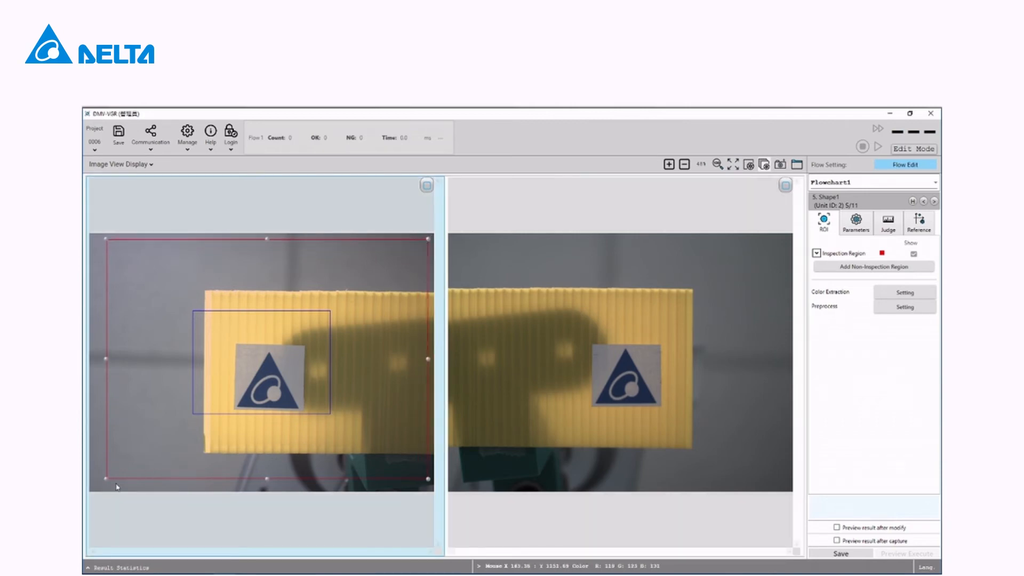
pyautogui.moveTo(104, 478); pyautogui.dragTo(92, 487)
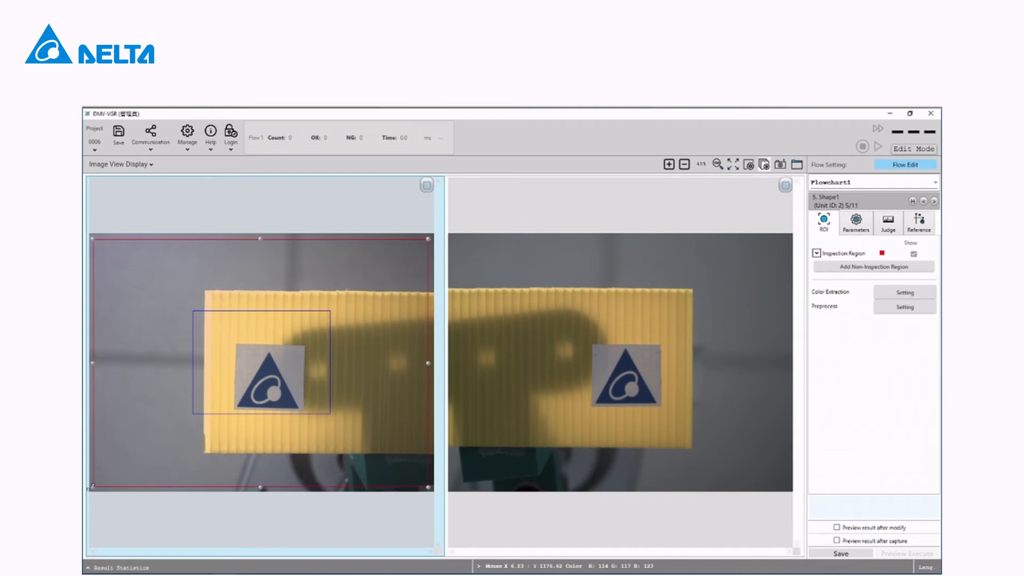
# - Fit the Shape1 pattern region around the Delta logo label, about 336 by 293 at X 663, Y 528, and save the model
pyautogui.click(857, 235)
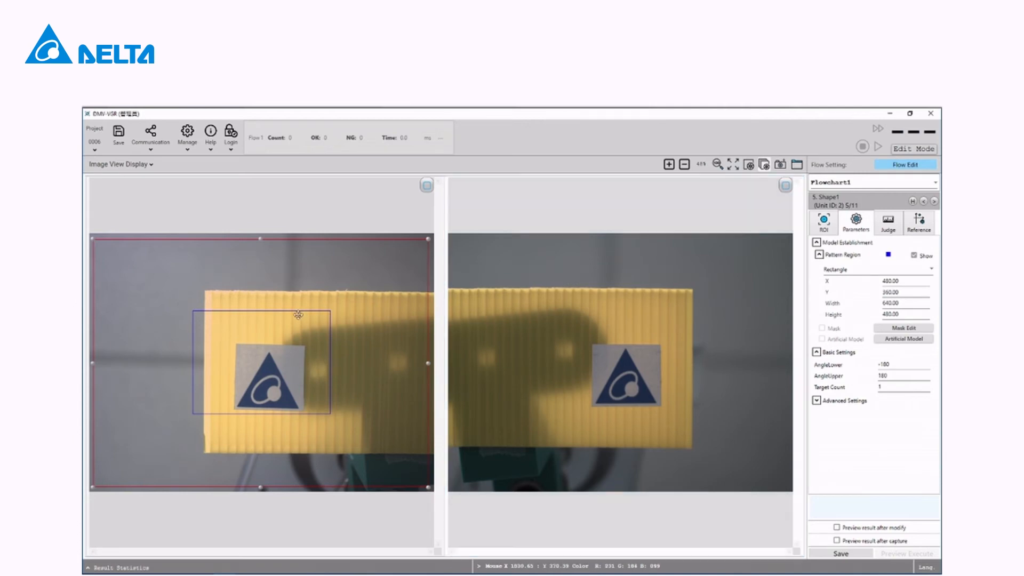
pyautogui.click(329, 310)
pyautogui.moveTo(330, 310); pyautogui.dragTo(304, 347)
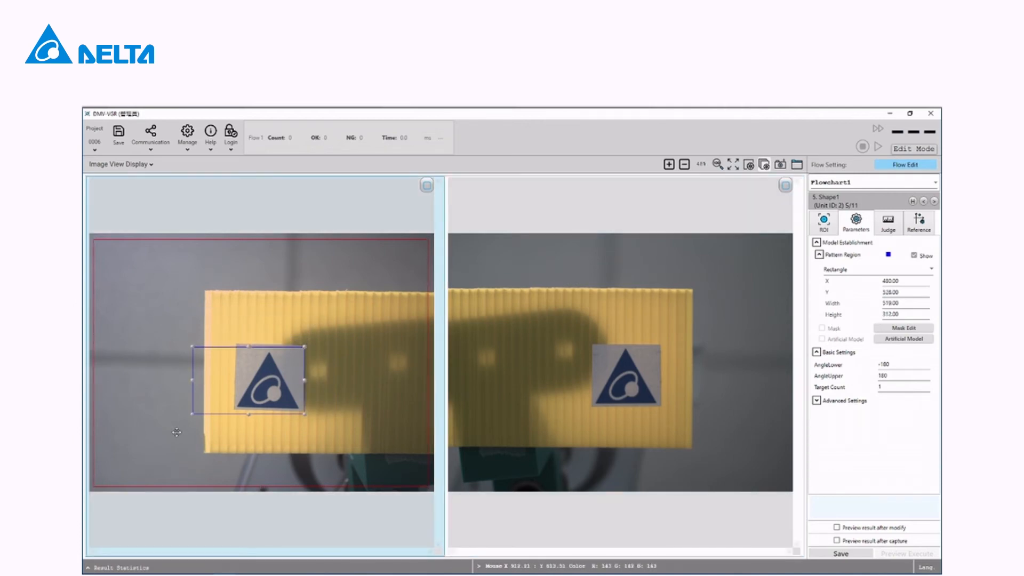
pyautogui.moveTo(190, 415); pyautogui.dragTo(229, 412)
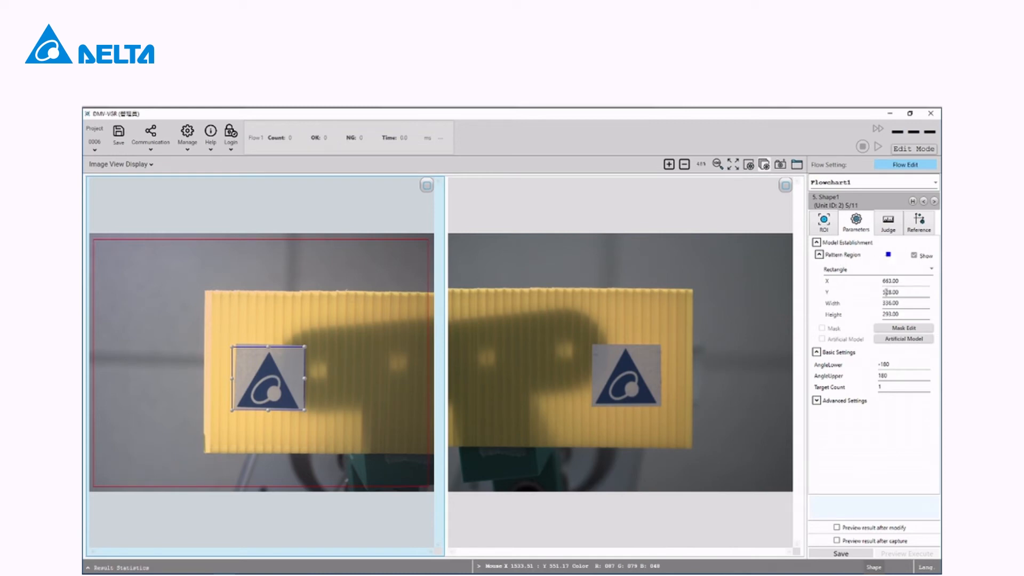
pyautogui.click(841, 555)
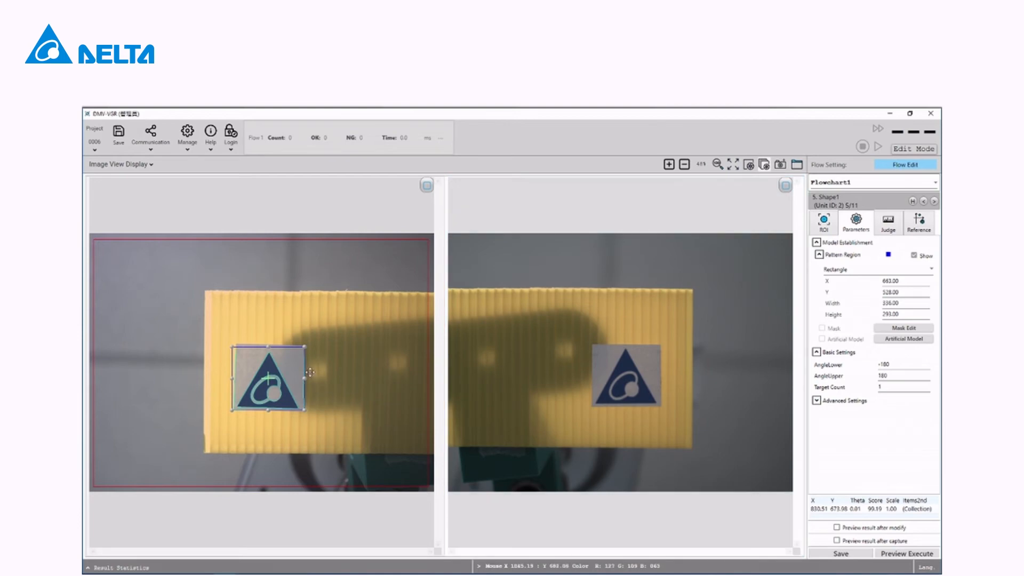
# - Edit the Shape1 pattern mask and paint over the feature line along the label's left edge and lower-left corner
pyautogui.scroll(3, 274, 386)
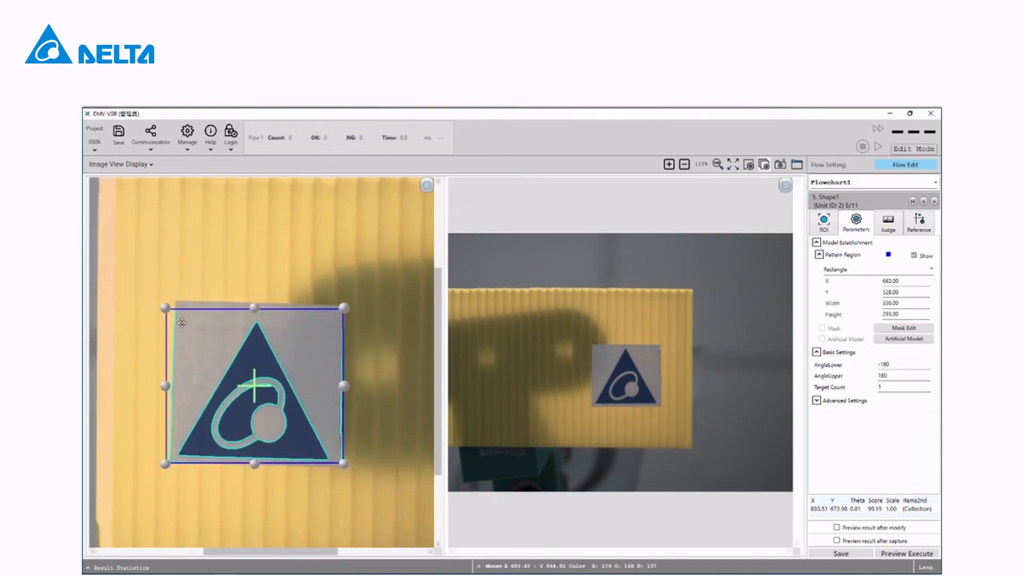
pyautogui.click(889, 328)
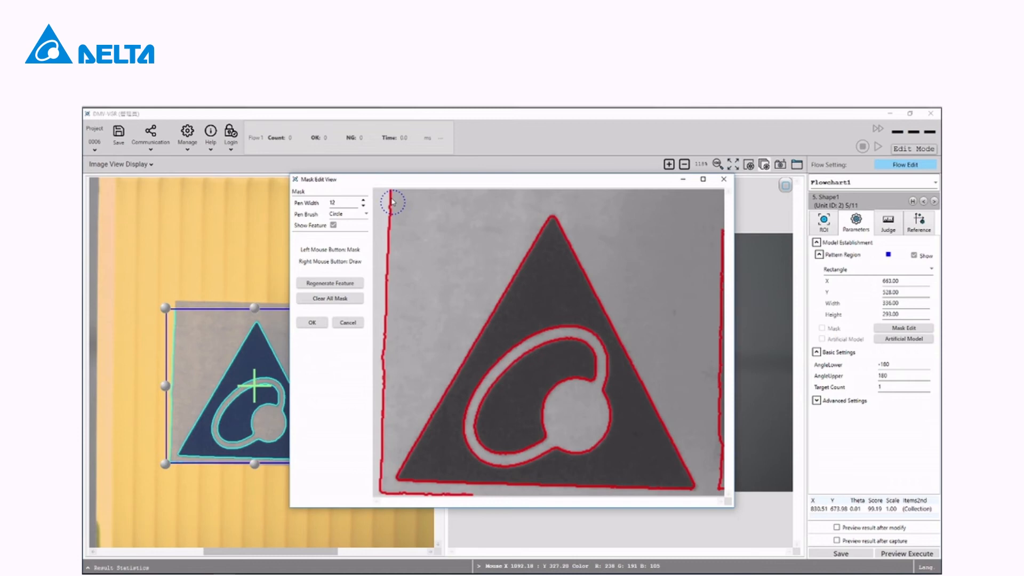
pyautogui.moveTo(391, 200)
pyautogui.mouseDown()
pyautogui.moveTo(382, 493)
pyautogui.moveTo(442, 502)
pyautogui.mouseUp()
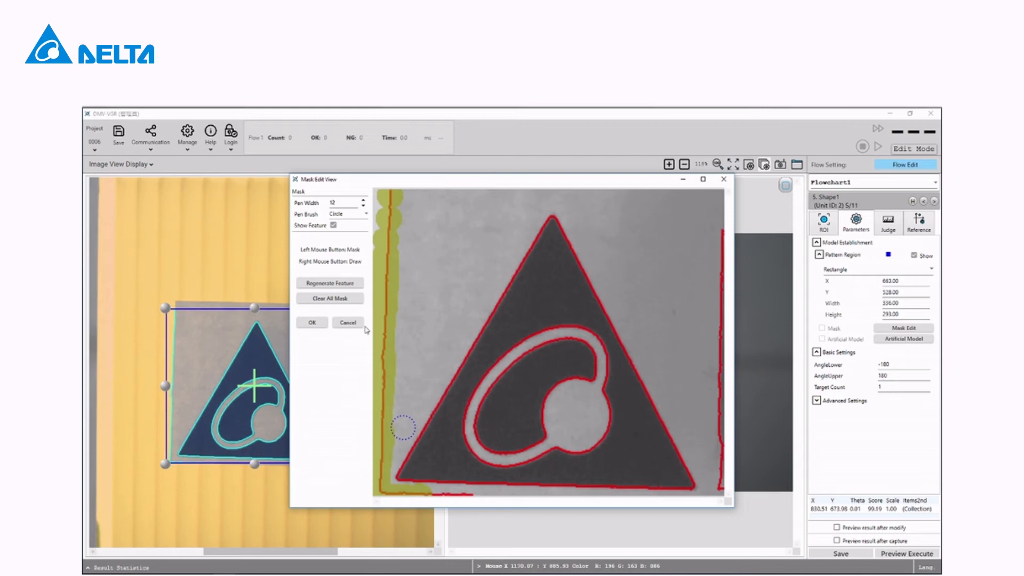
# - Set the mask pen width to 5, mask the remaining bottom and right edge lines, and apply the mask with the feature regenerated
pyautogui.doubleClick(334, 203)
pyautogui.write('5')
pyautogui.moveTo(436, 499); pyautogui.dragTo(472, 496)
pyautogui.moveTo(721, 238)
pyautogui.mouseDown()
pyautogui.moveTo(719, 437)
pyautogui.moveTo(720, 410)
pyautogui.mouseUp()
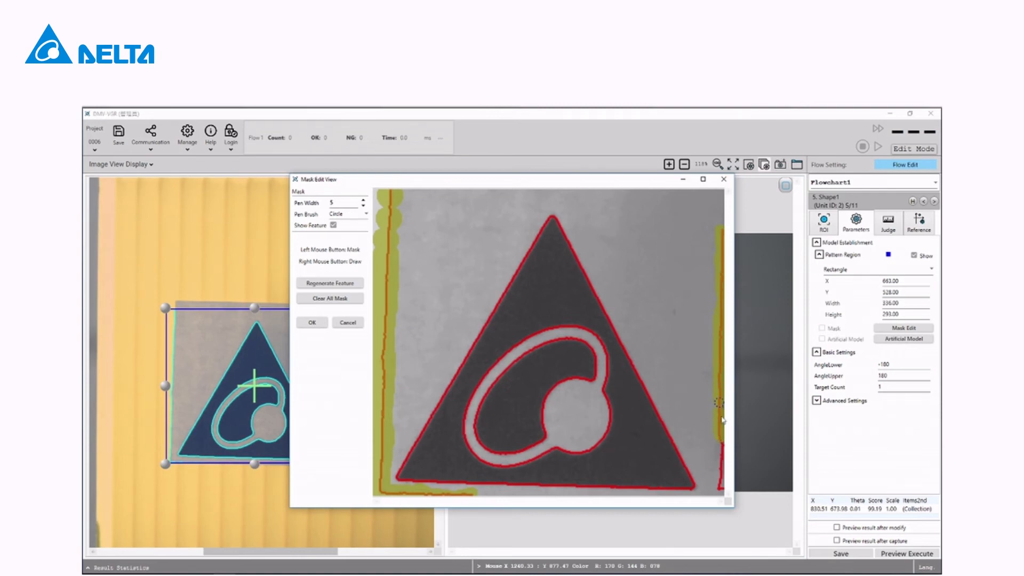
pyautogui.moveTo(723, 461); pyautogui.dragTo(721, 492)
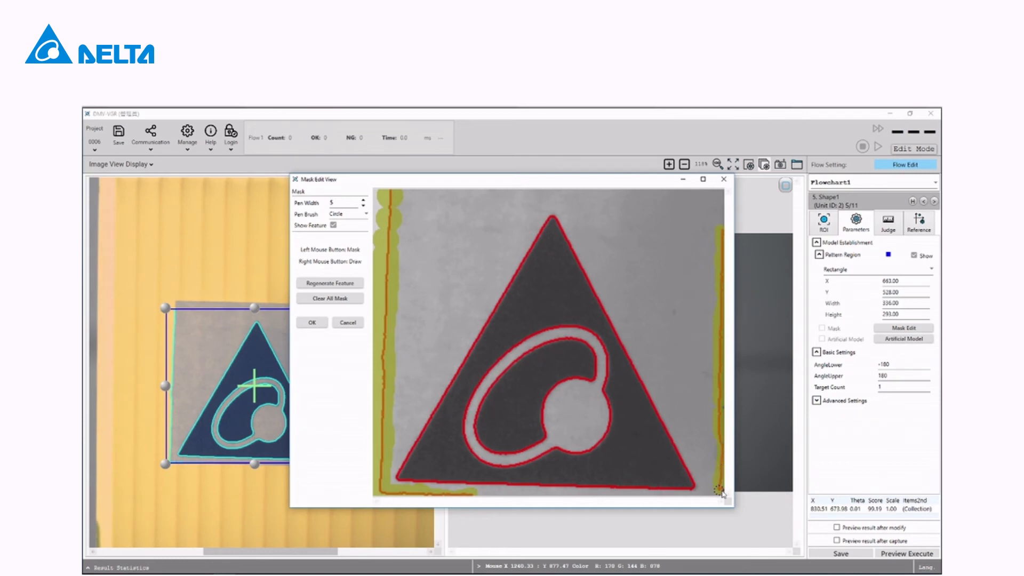
pyautogui.click(337, 291)
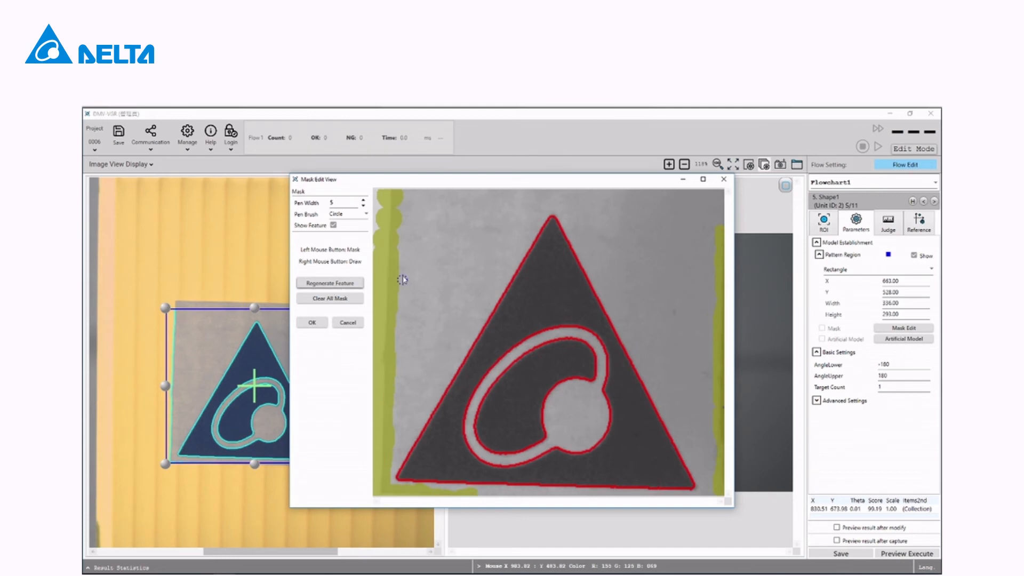
pyautogui.click(311, 322)
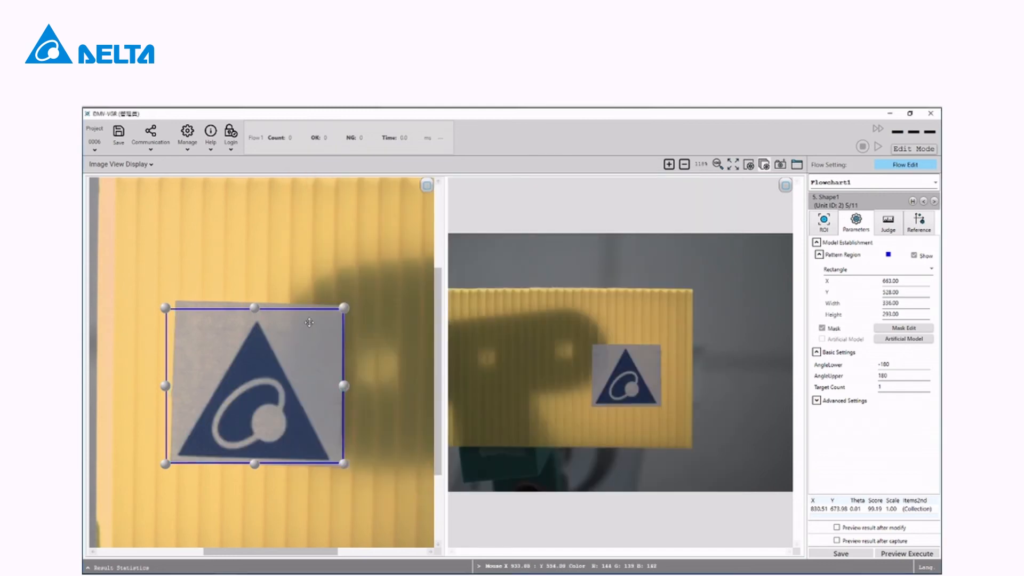
# - Save the masked Shape1 model, return to the flow overview, and fit both camera images to their views
pyautogui.click(836, 554)
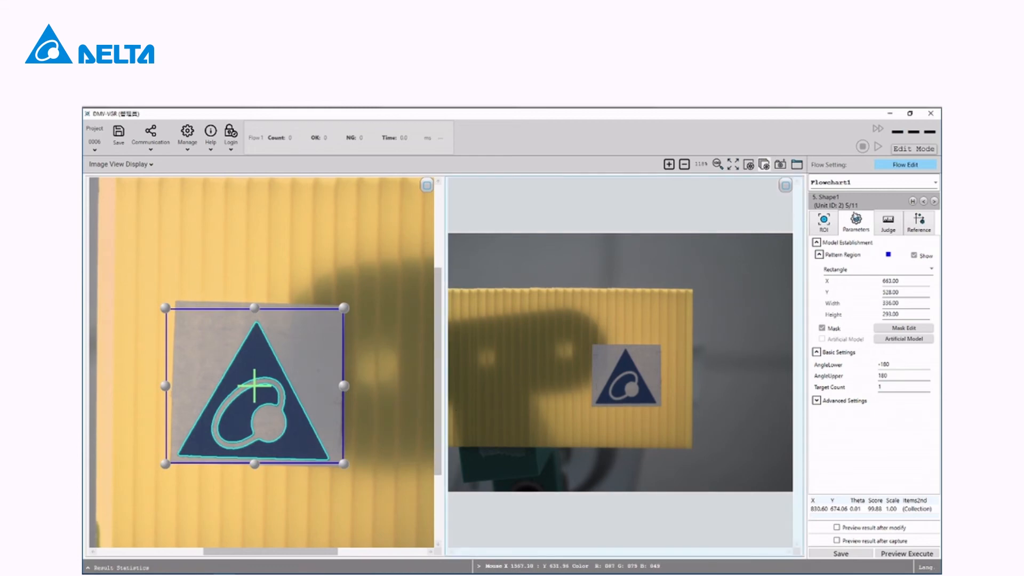
pyautogui.click(913, 202)
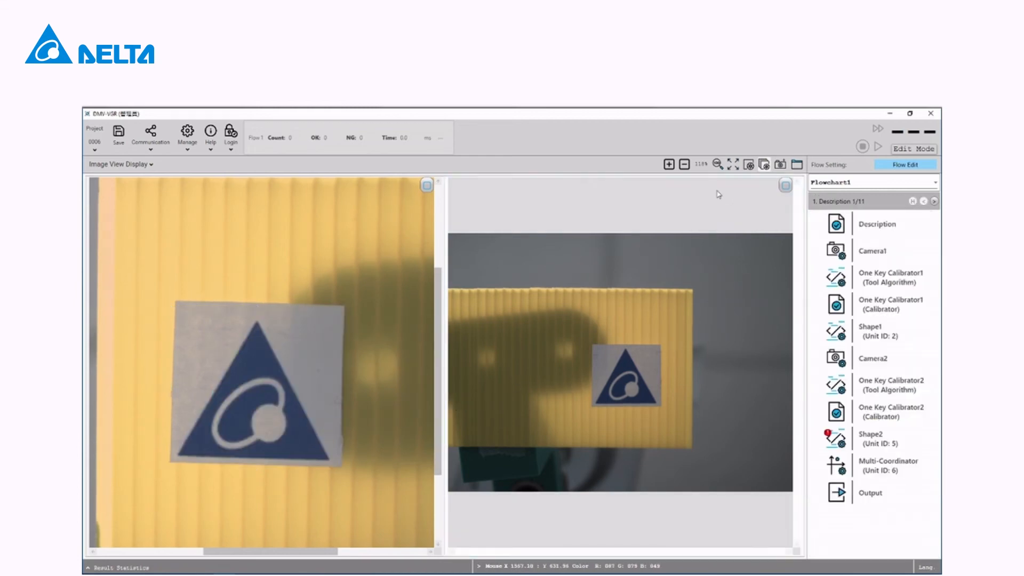
pyautogui.click(733, 165)
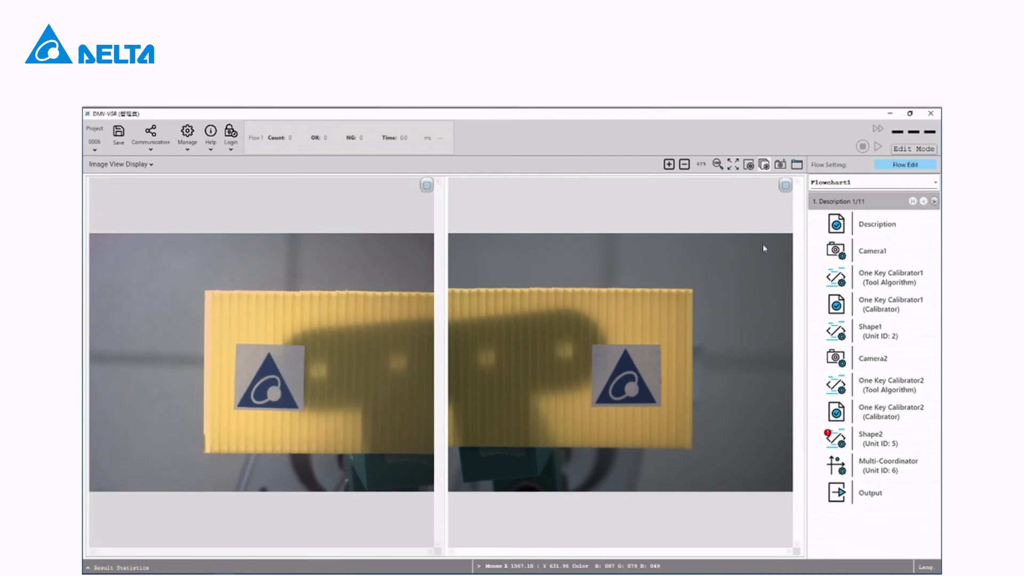
# - Open the Shape2 tool and slightly enlarge its inspection region at the lower-right corner of the Camera2 image
pyautogui.doubleClick(879, 446)
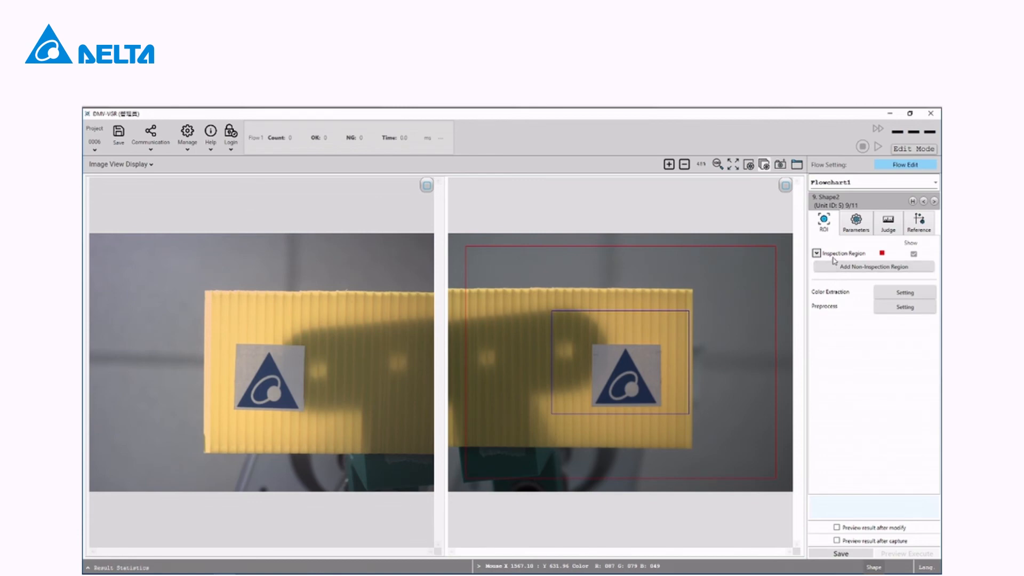
pyautogui.click(775, 277)
pyautogui.moveTo(777, 479); pyautogui.dragTo(782, 481)
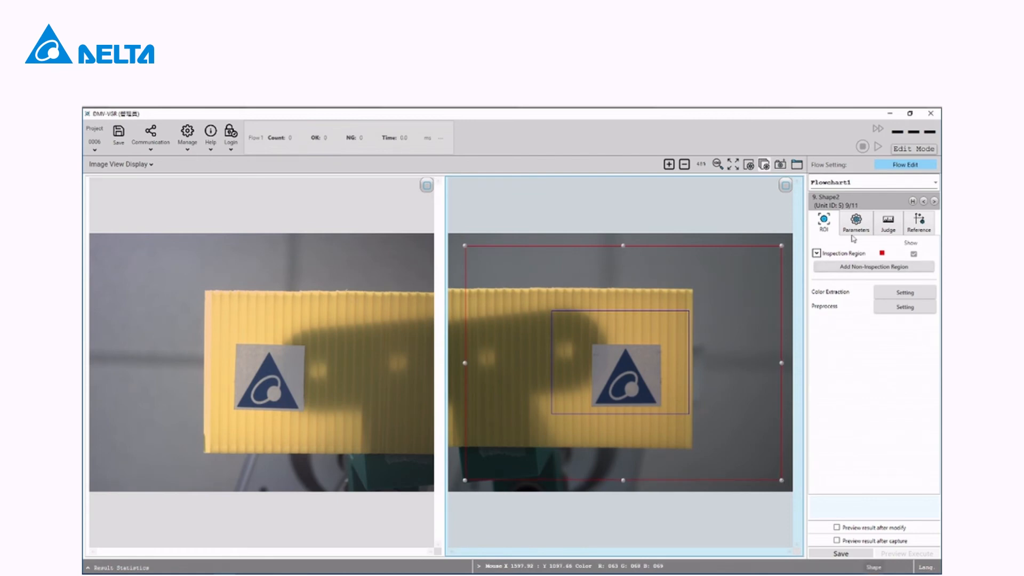
# - Fit the Shape2 pattern region around the Delta logo label, about 304 by 281 at X 677, Y 524, and save the model
pyautogui.click(854, 232)
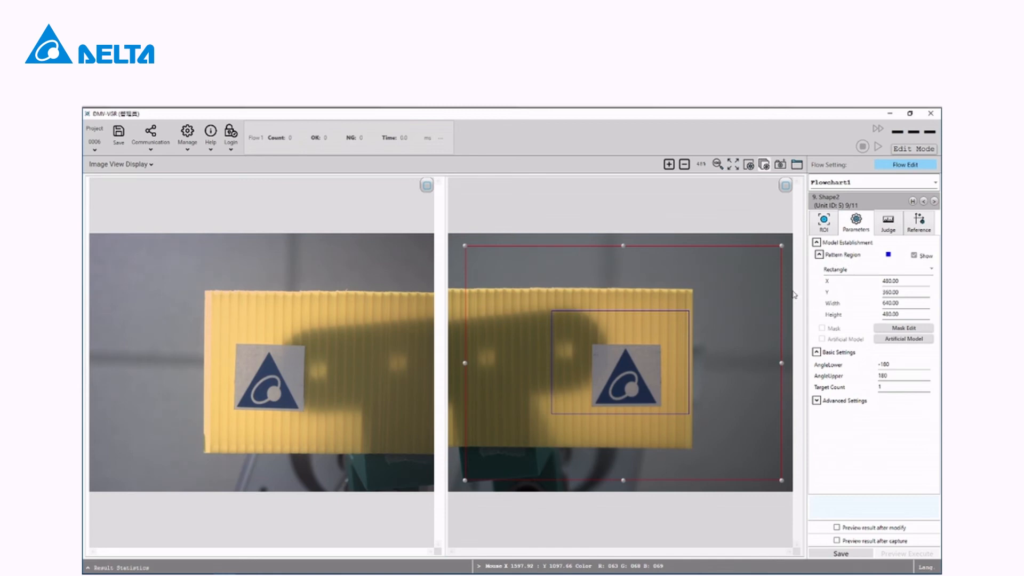
pyautogui.moveTo(683, 311); pyautogui.dragTo(662, 342)
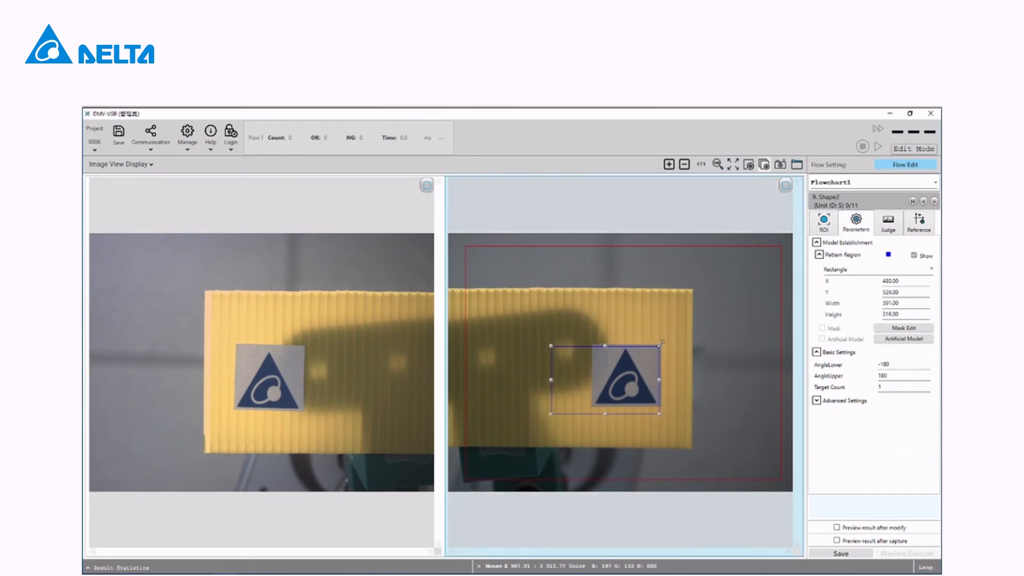
pyautogui.moveTo(549, 416); pyautogui.dragTo(592, 409)
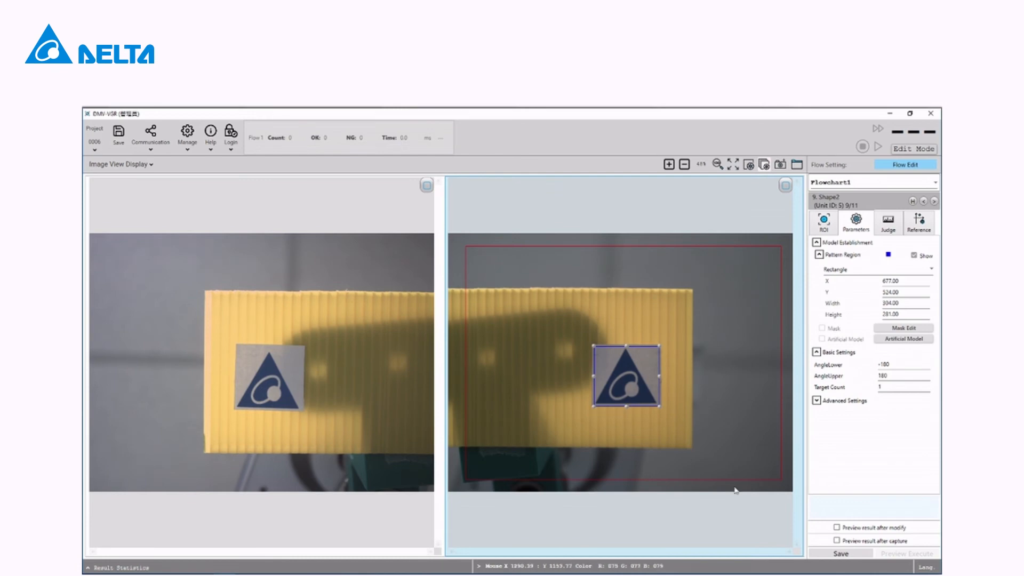
pyautogui.click(830, 554)
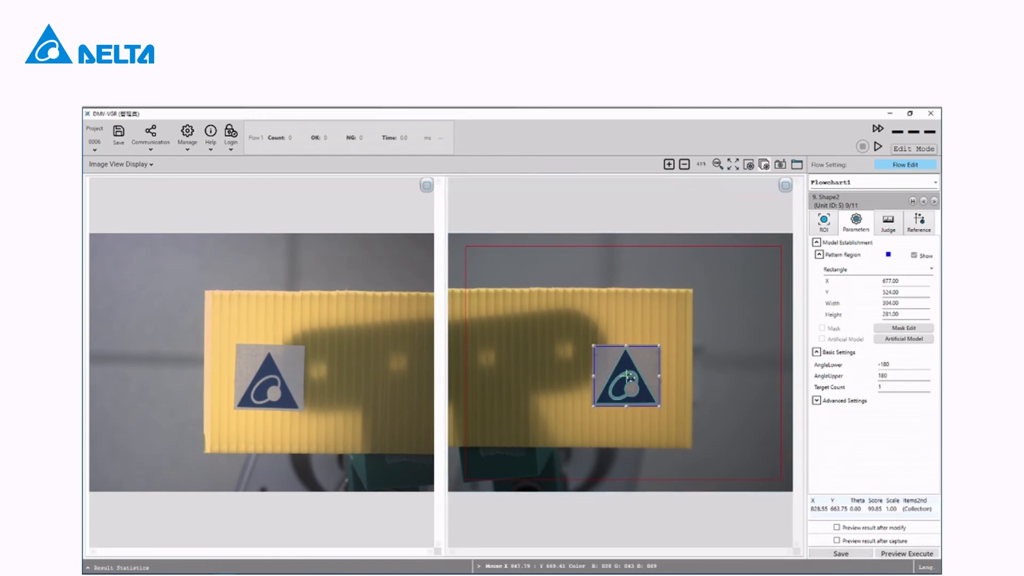
pyautogui.scroll(5, 631, 378)
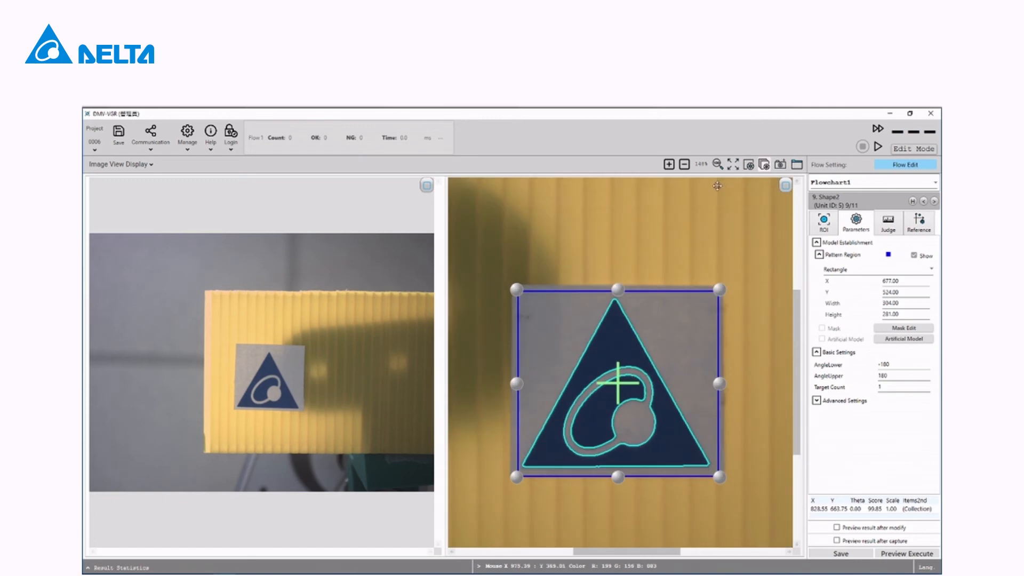
pyautogui.click(735, 165)
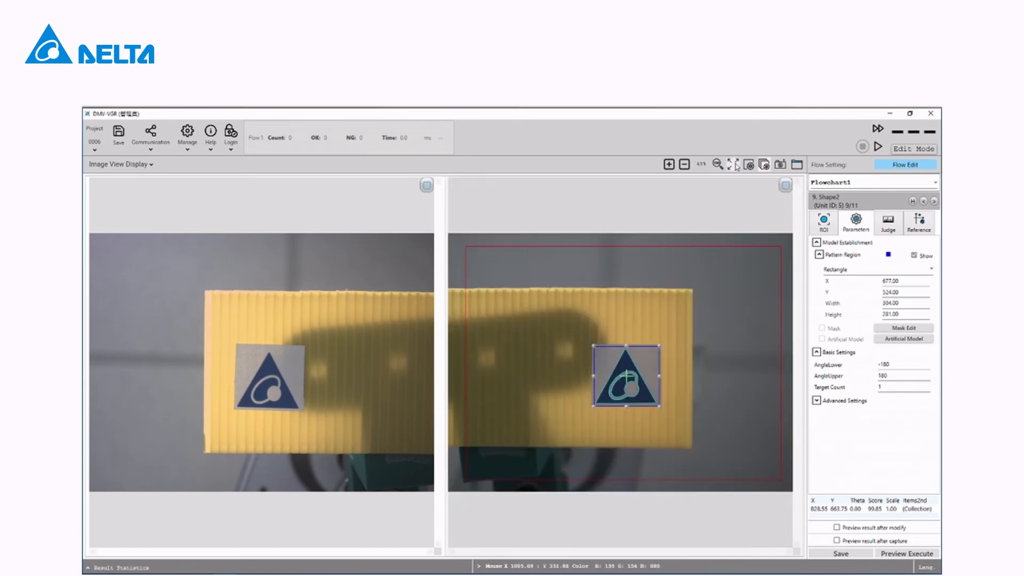
pyautogui.click(851, 555)
pyautogui.click(913, 202)
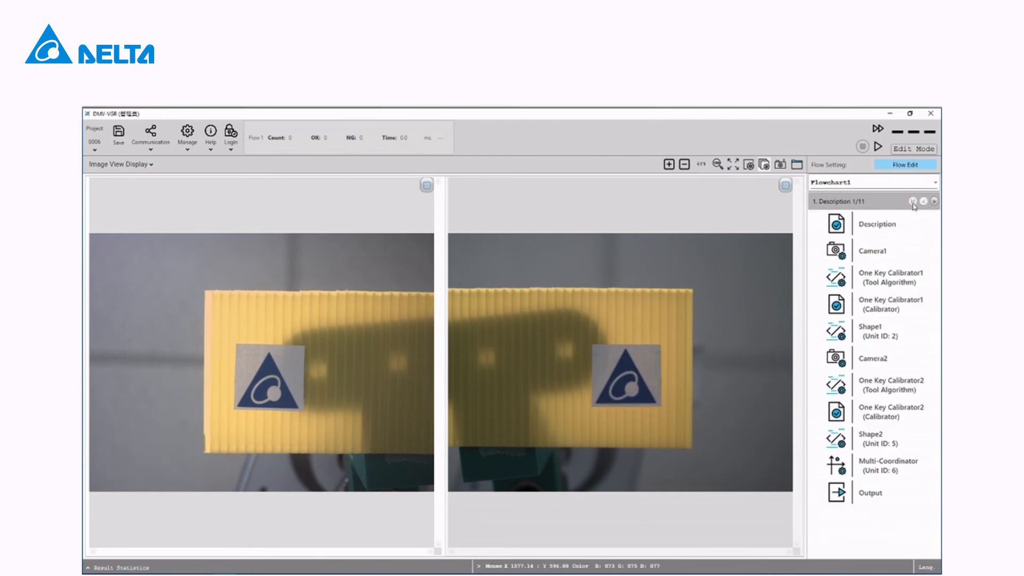
# - Set the Multi-Coordinator type to Compensation, enable Use Offset Position, and get the reference pose from the robot
pyautogui.click(879, 469)
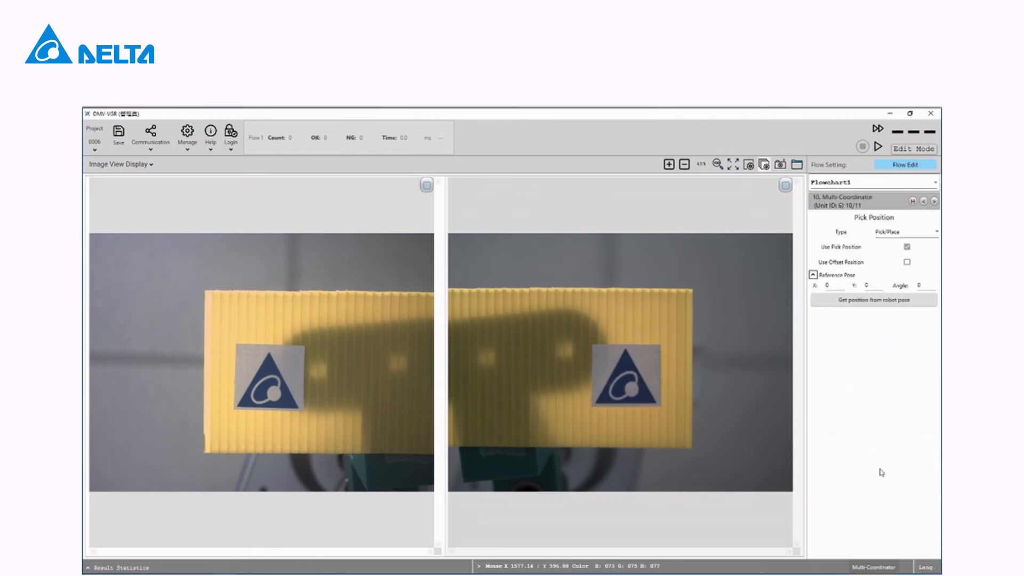
pyautogui.click(893, 235)
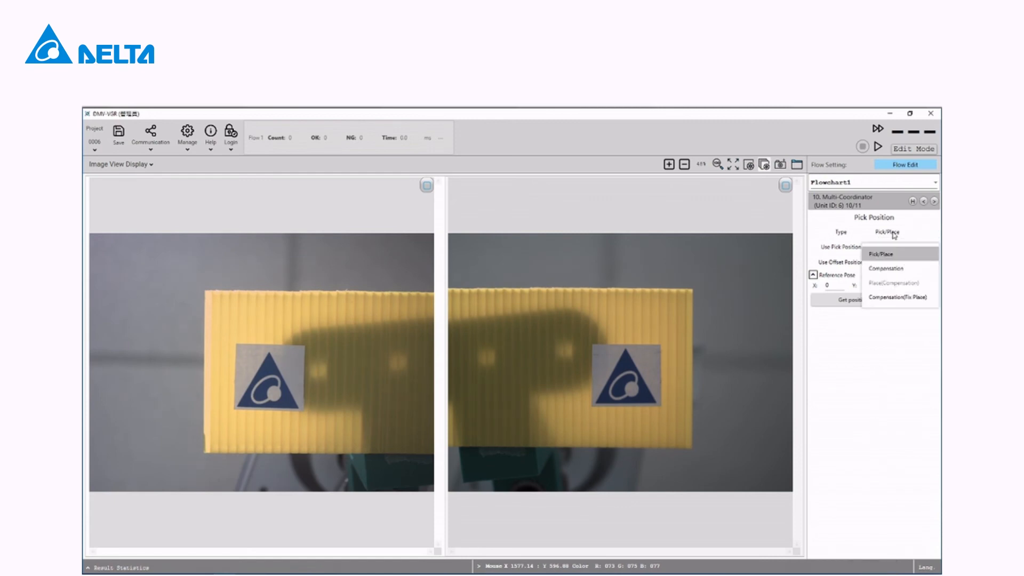
pyautogui.click(899, 276)
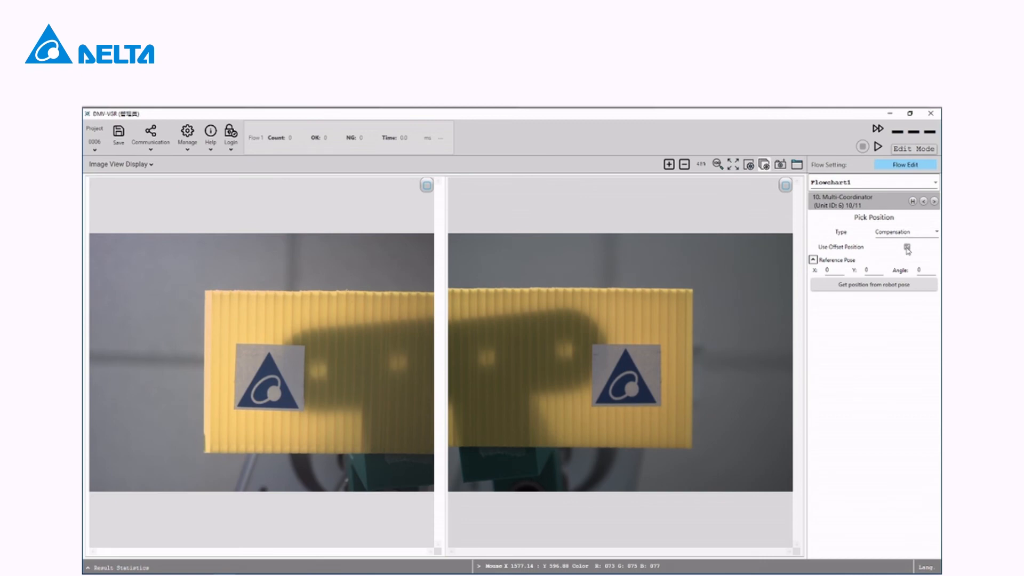
pyautogui.click(878, 284)
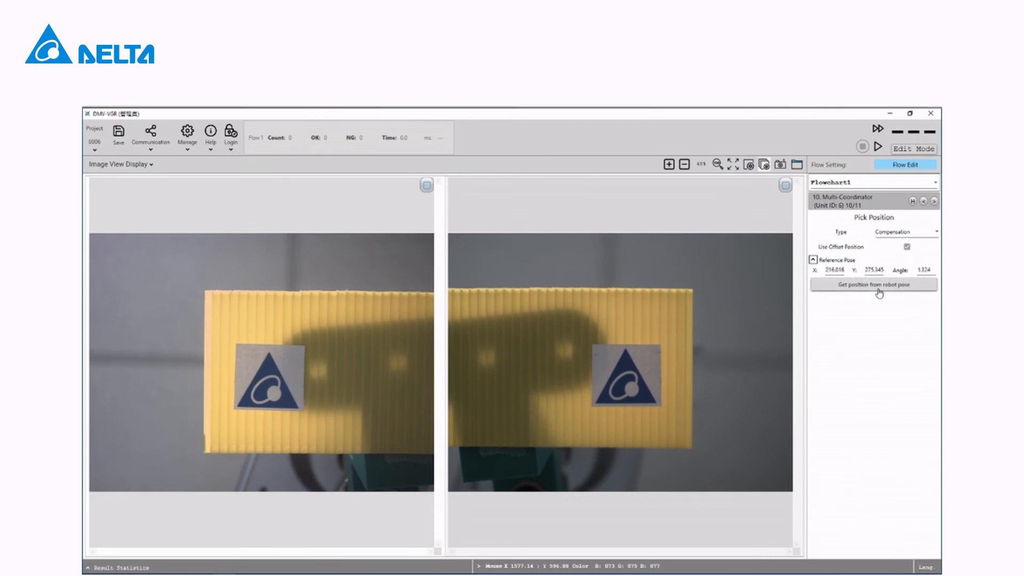
pyautogui.click(913, 202)
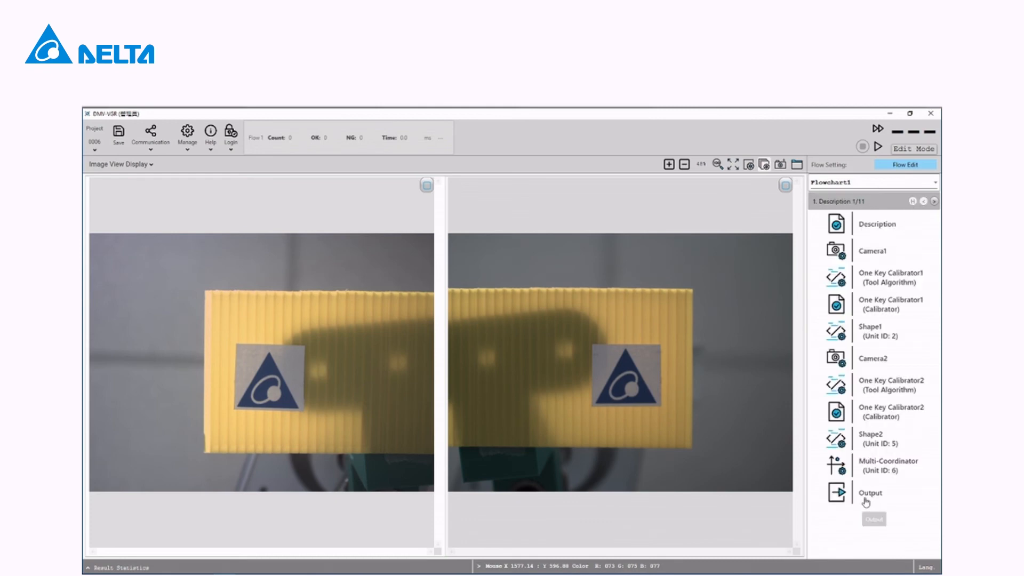
# - Add the Multi-Coordinator X, Y and RZ values as output items in Modbus Master Group 1 of the Output unit
pyautogui.click(867, 500)
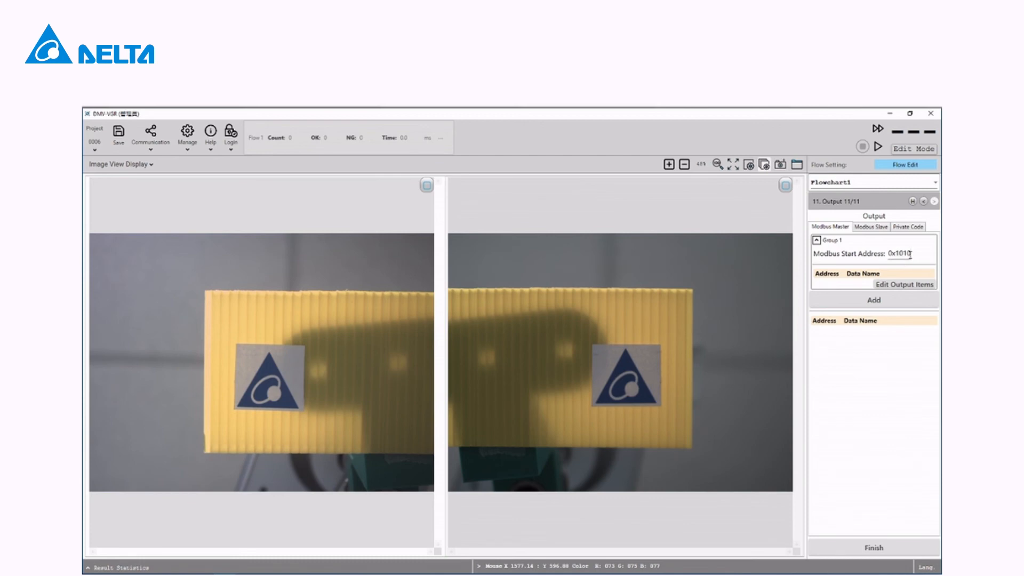
pyautogui.write('2')
pyautogui.click(903, 286)
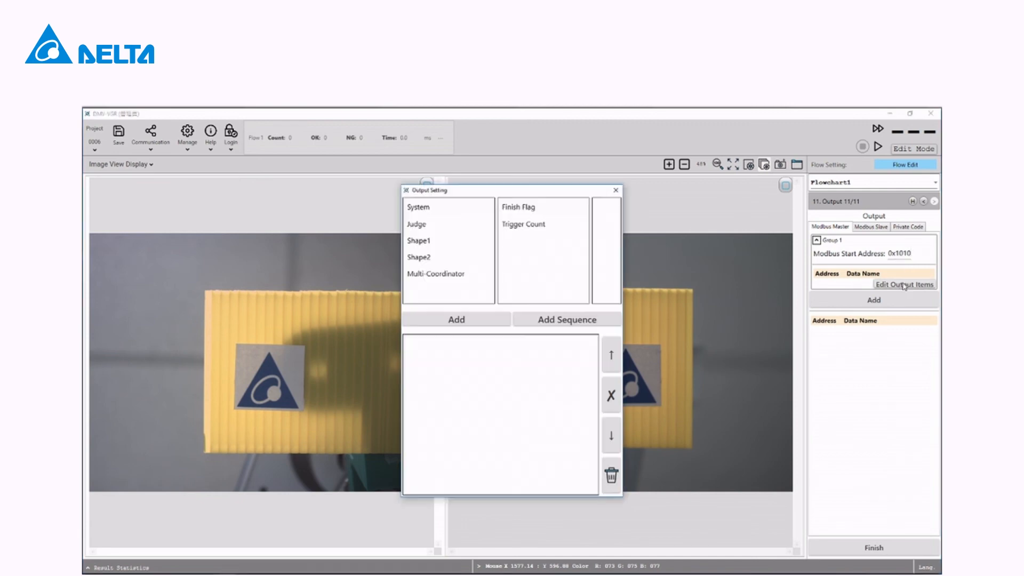
pyautogui.click(451, 281)
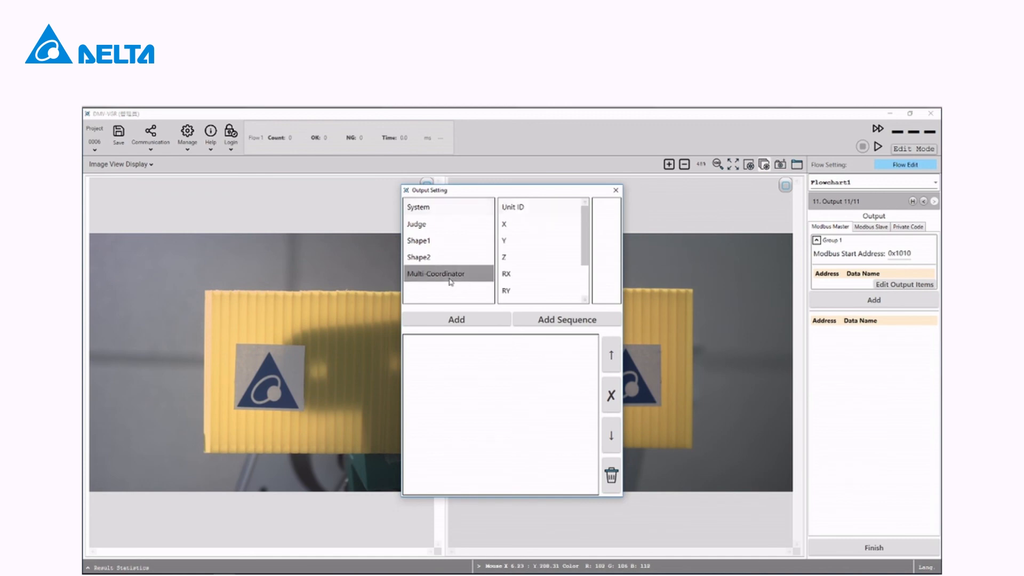
pyautogui.doubleClick(514, 230)
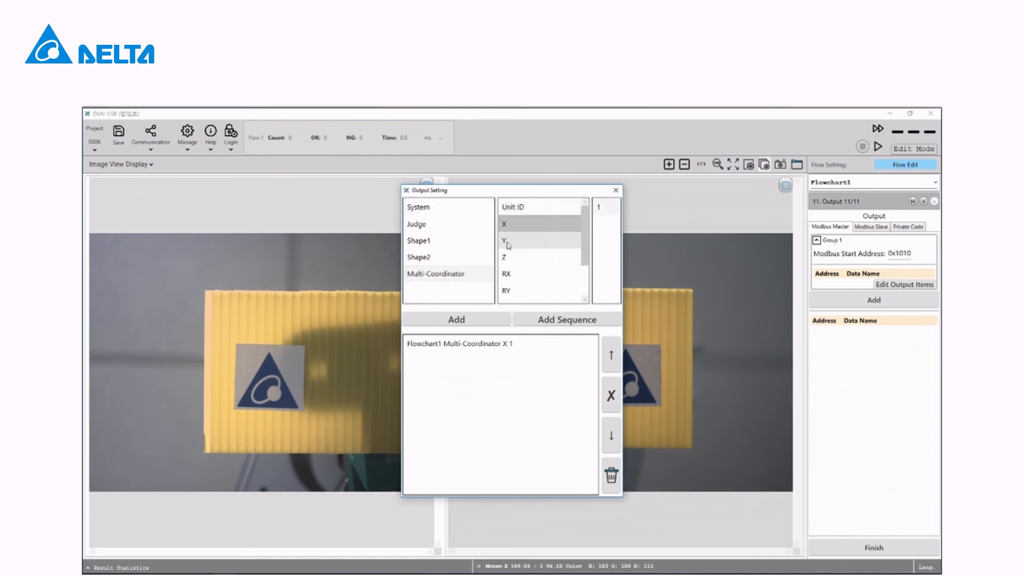
pyautogui.doubleClick(512, 241)
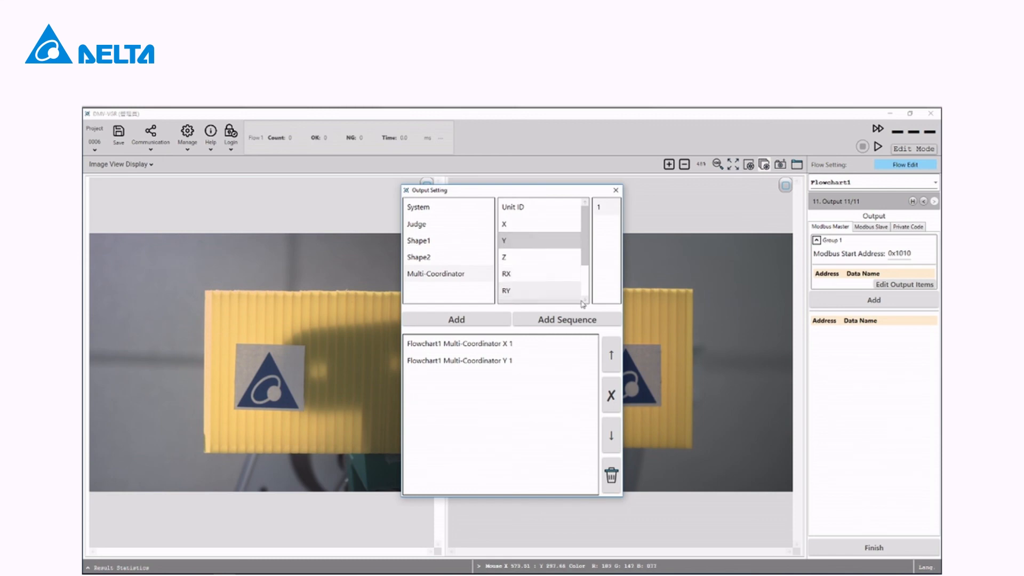
pyautogui.scroll(-1, 526, 291)
pyautogui.doubleClick(533, 292)
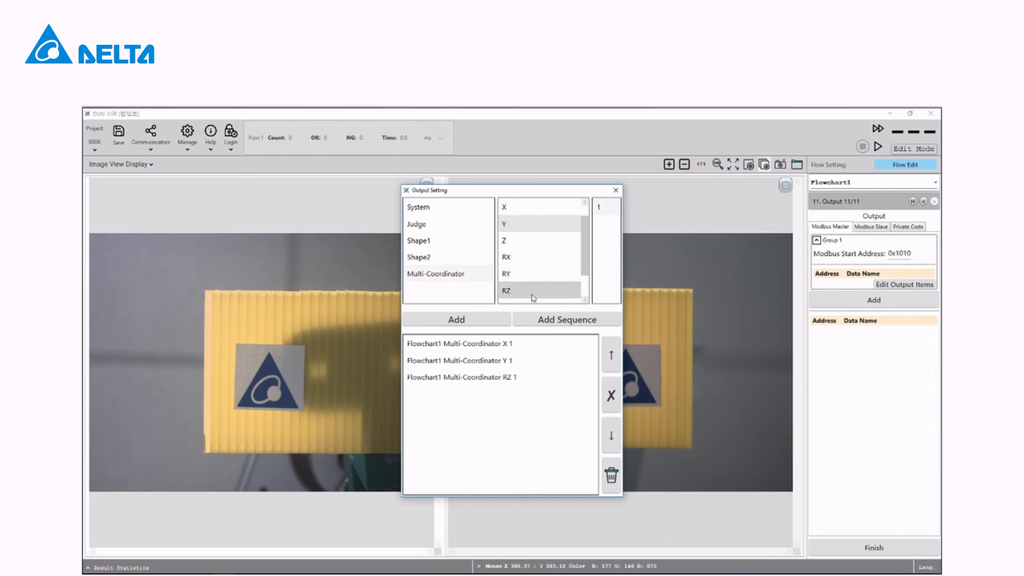
pyautogui.click(615, 191)
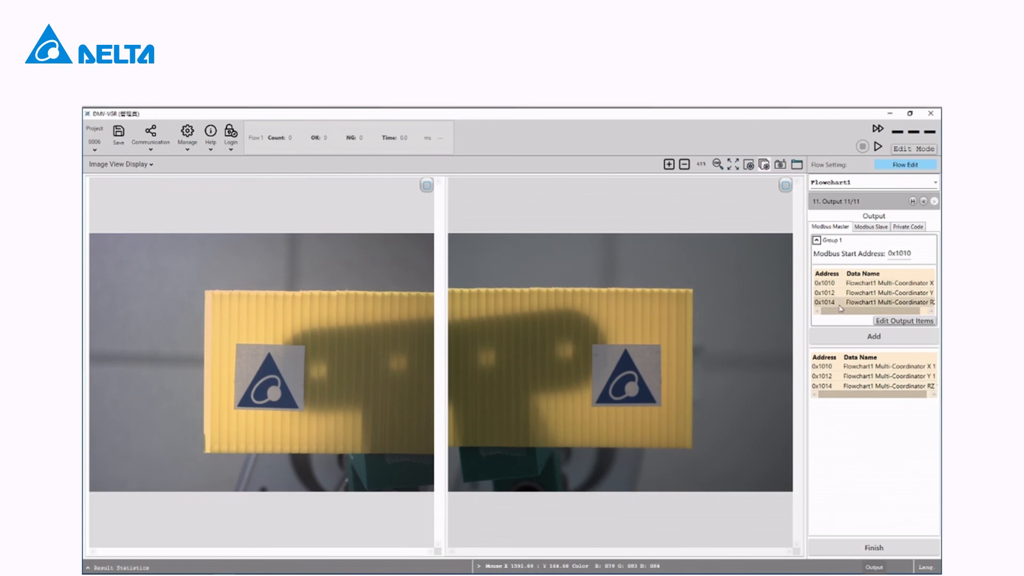
pyautogui.click(913, 201)
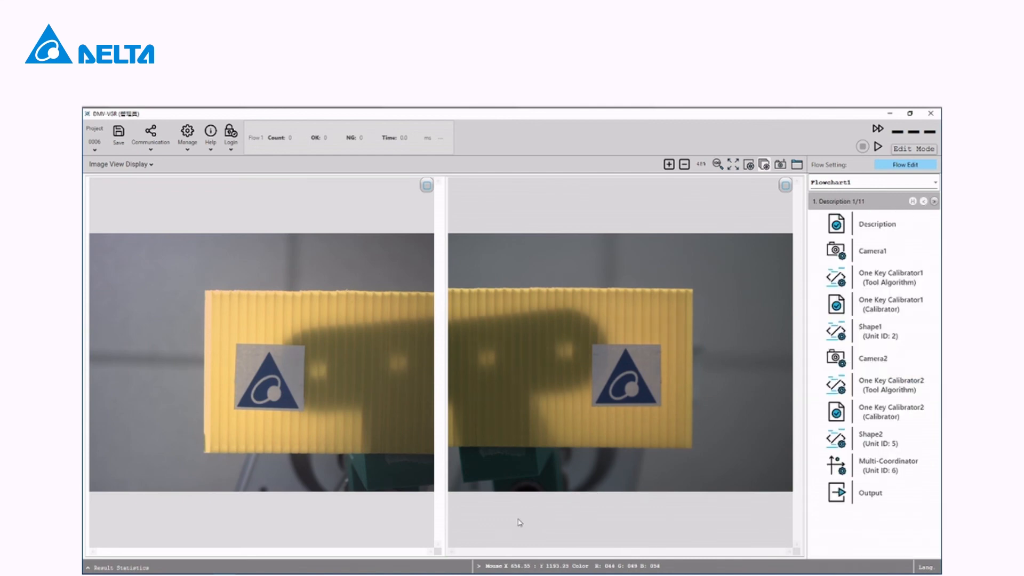
# - Review the Modbus communication trigger settings: source, enabled state, polling time and trigger address
pyautogui.click(250, 207)
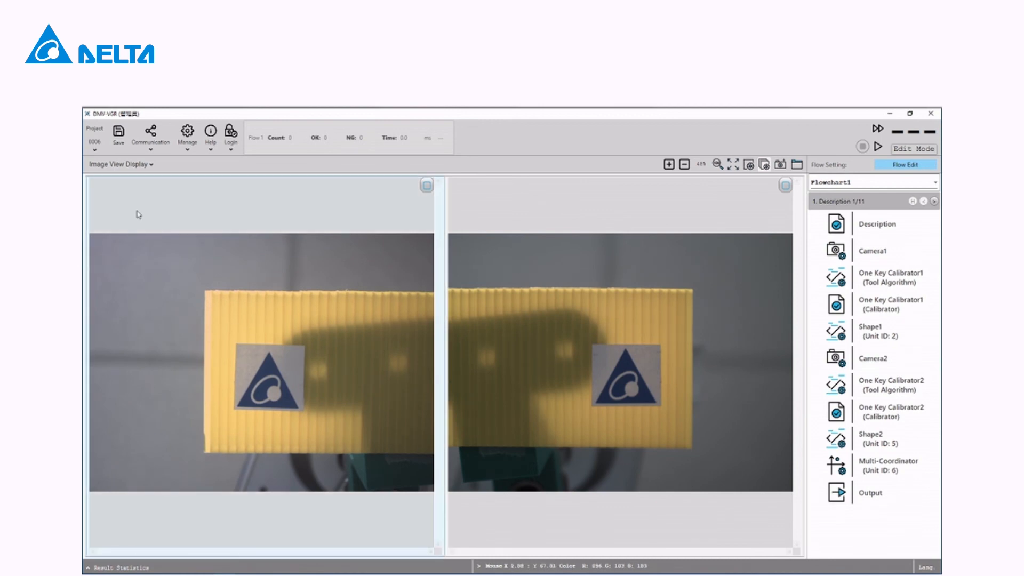
pyautogui.click(152, 145)
pyautogui.click(145, 167)
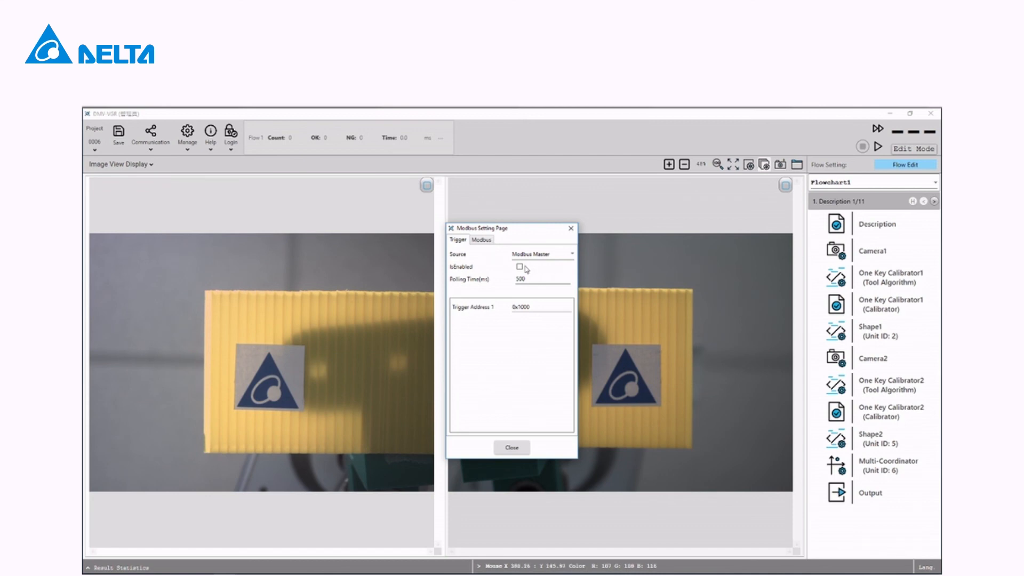
pyautogui.click(512, 448)
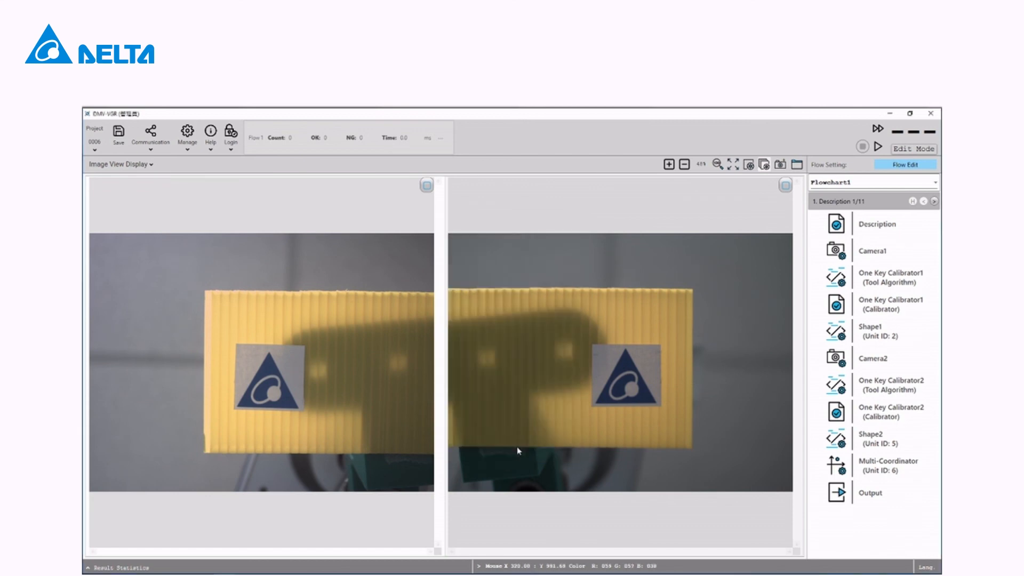